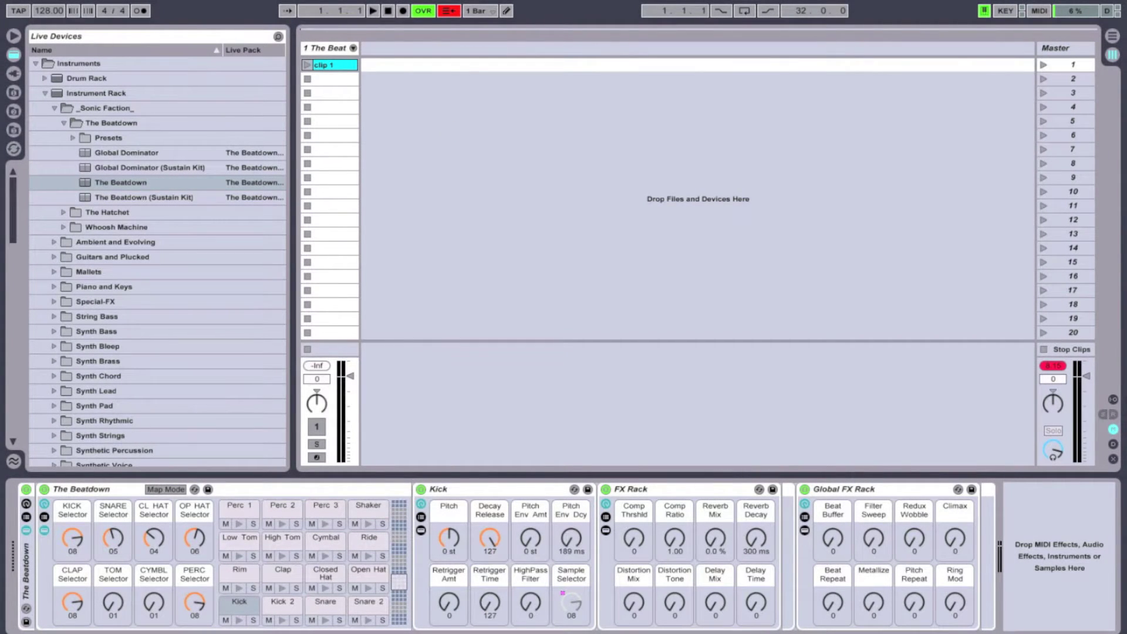
- Insert a new MIDI track and load The Beatdown instrument rack onto it
click(159, 1)
click(215, 39)
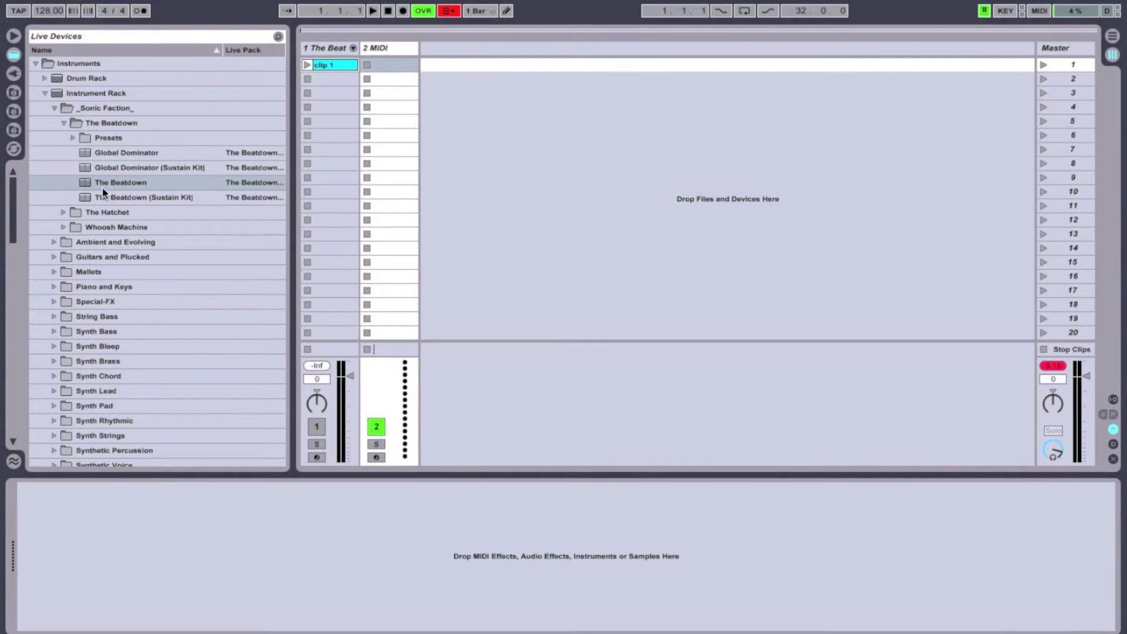
click(101, 183)
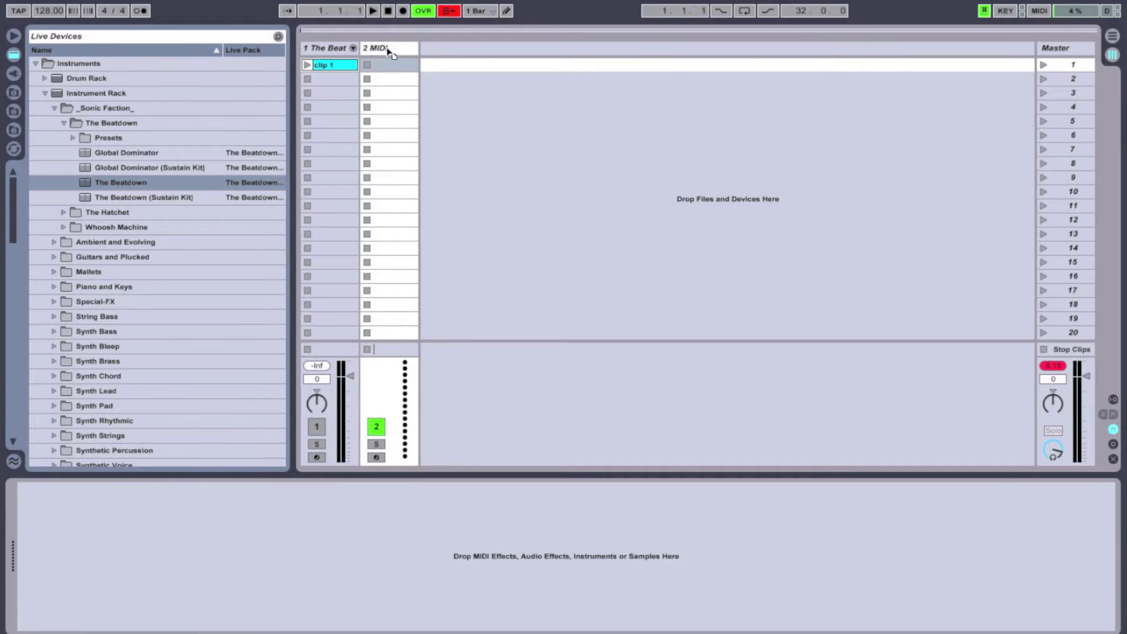
drag(388, 51, 386, 49)
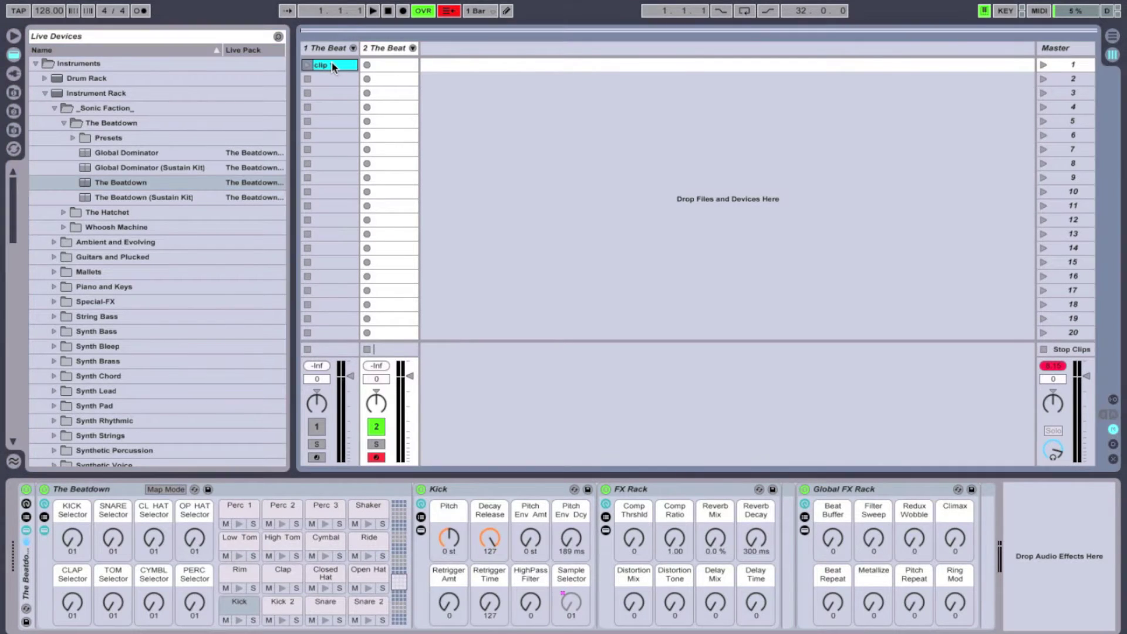
- Copy clip 1 to the new track's first slot, play it, and hide the velocity lane in its note editor
drag(332, 67, 392, 67)
double_click(382, 66)
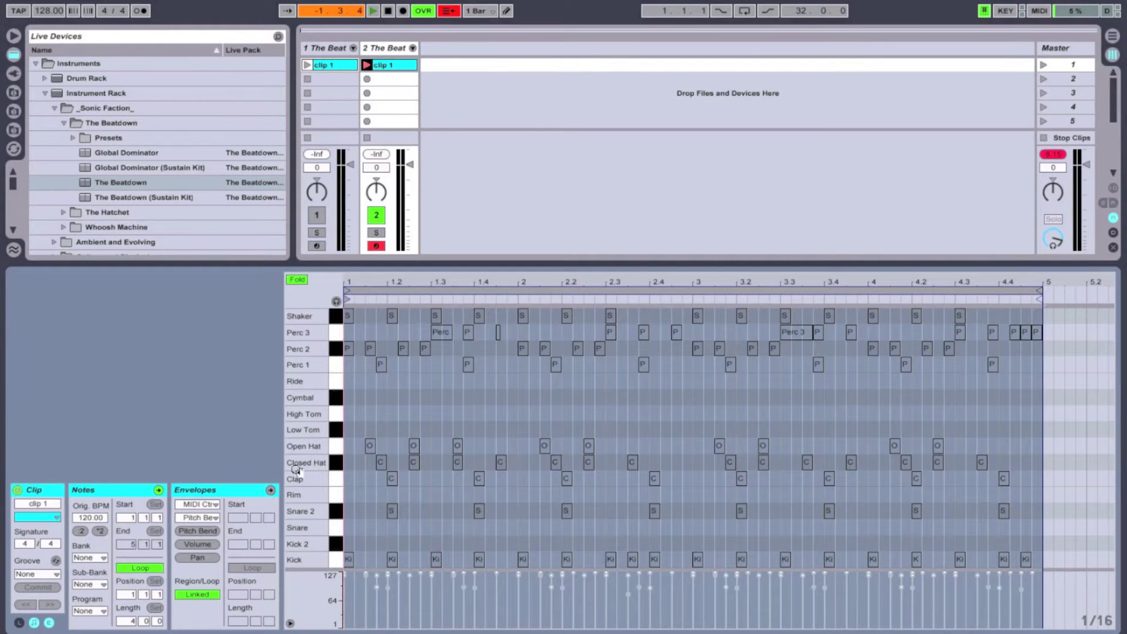
click(290, 623)
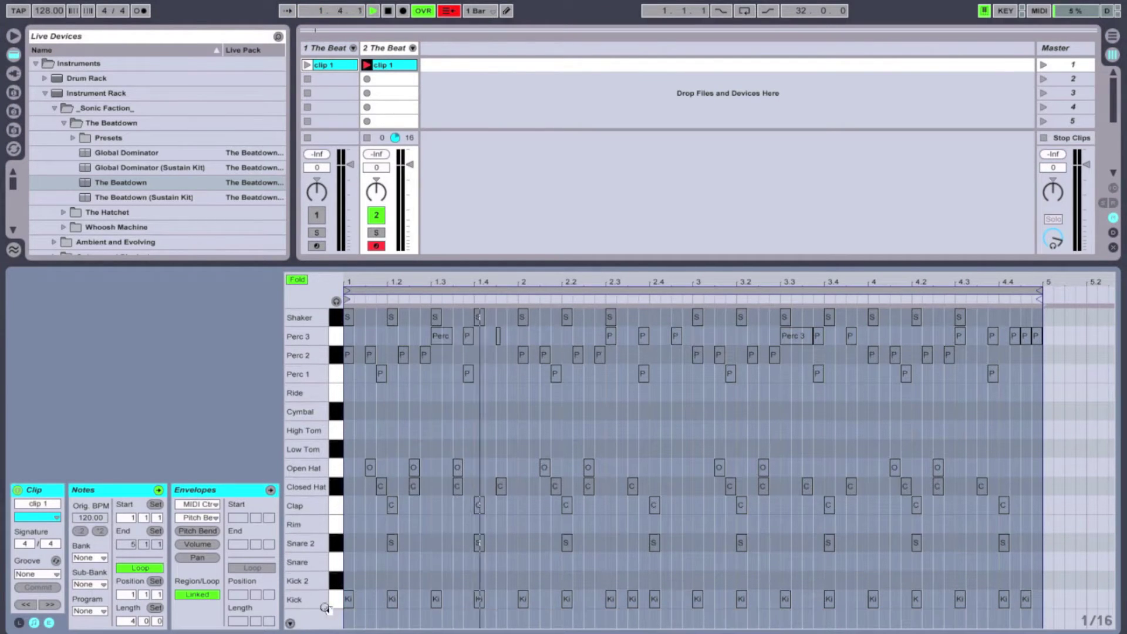
- Activate the clip's Kick notes and set the rack's KICK Selector to 05
right_click(334, 602)
click(347, 609)
key(shift+Tab)
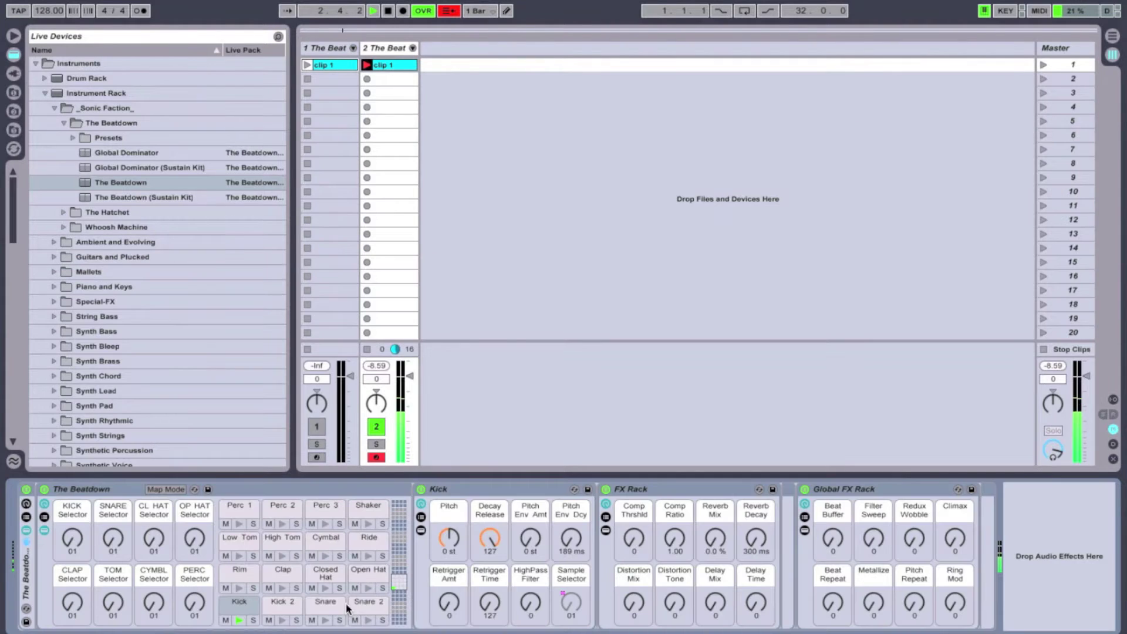
drag(72, 540, 72, 528)
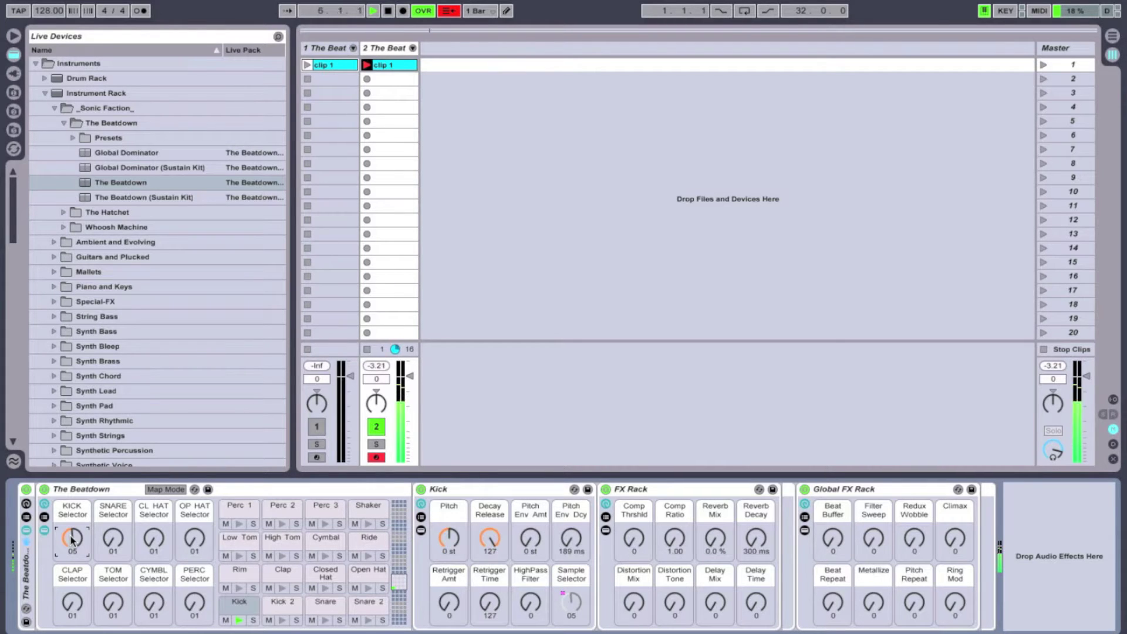
- Activate the clip's Snare 2 notes and set the rack's SNARE Selector to 05
key(shift+Tab)
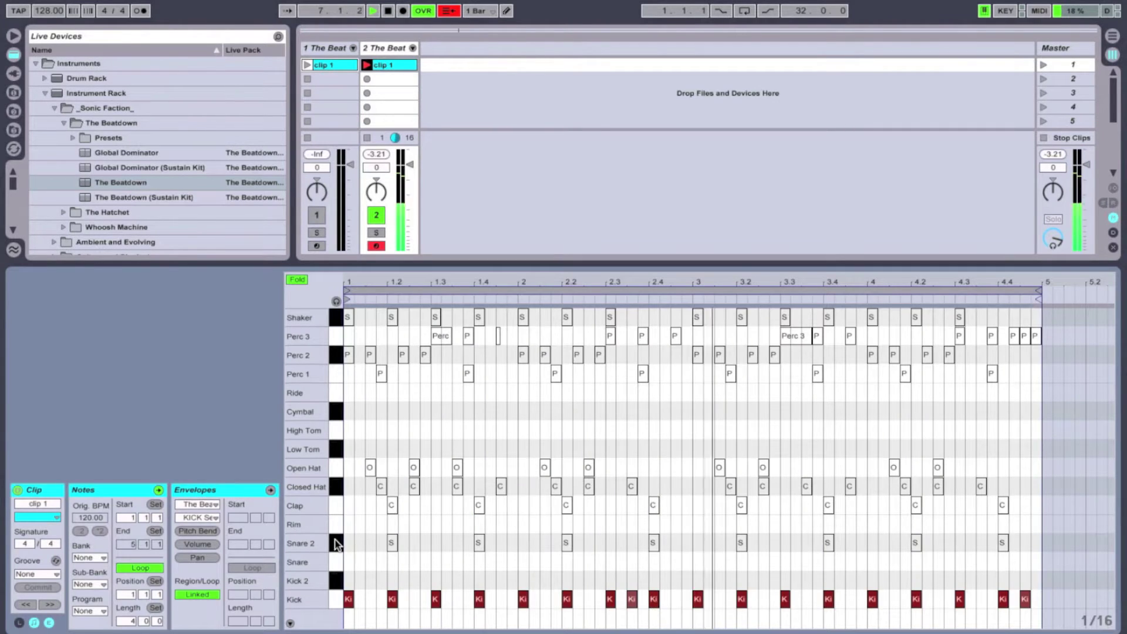
click(335, 543)
key(shift+Tab)
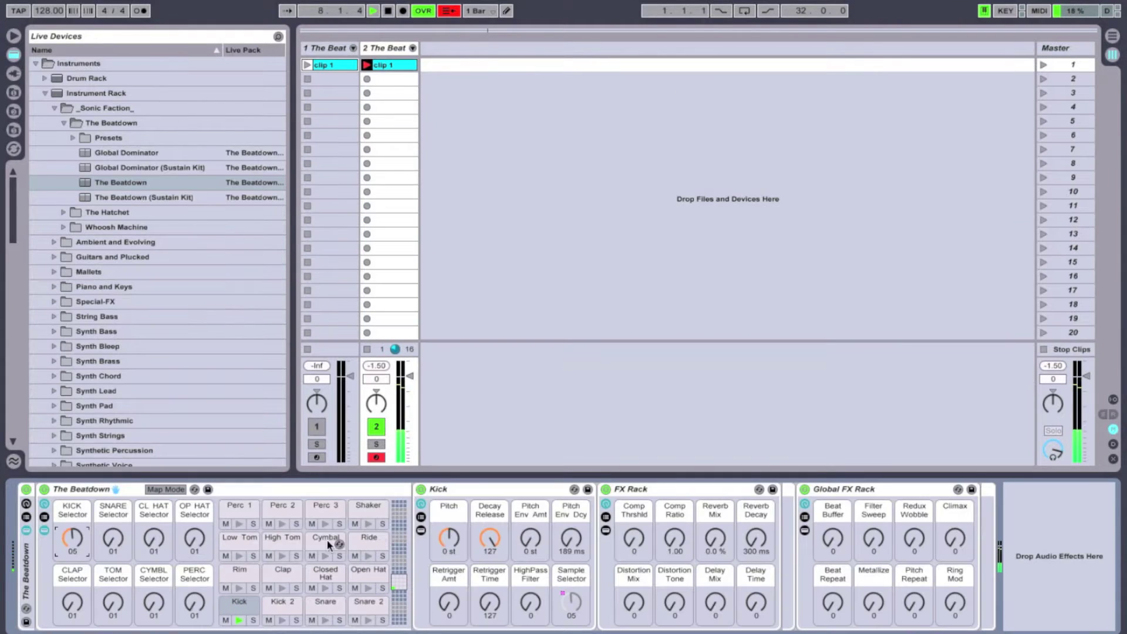
drag(113, 541, 113, 535)
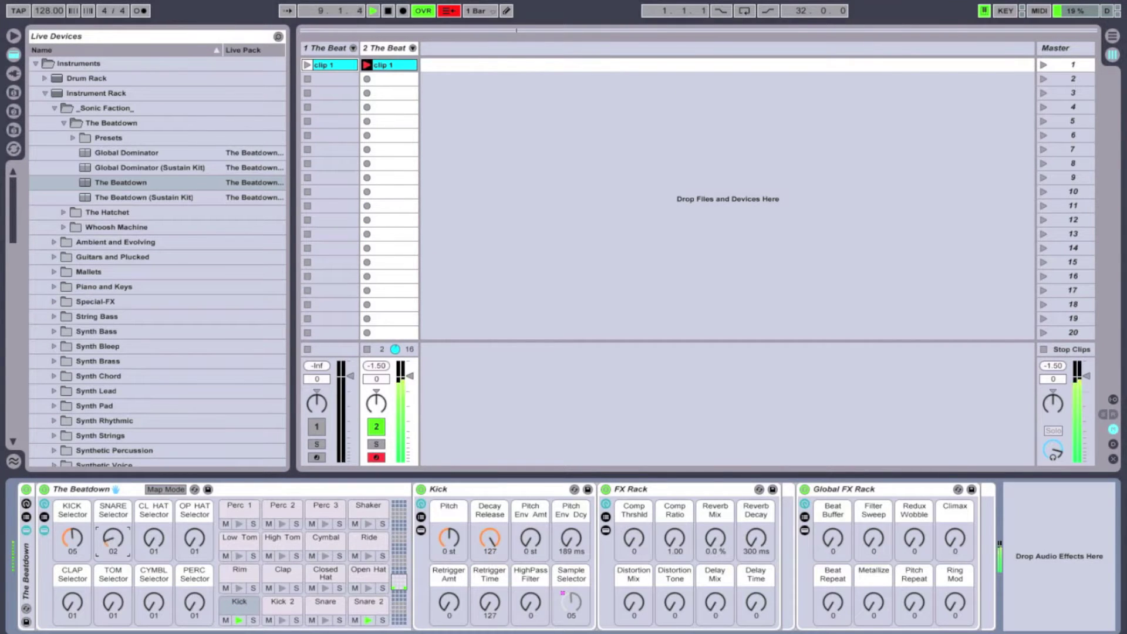
- Activate the clip's Clap notes and set the rack's CLAP Selector to 05
key(shift+Tab)
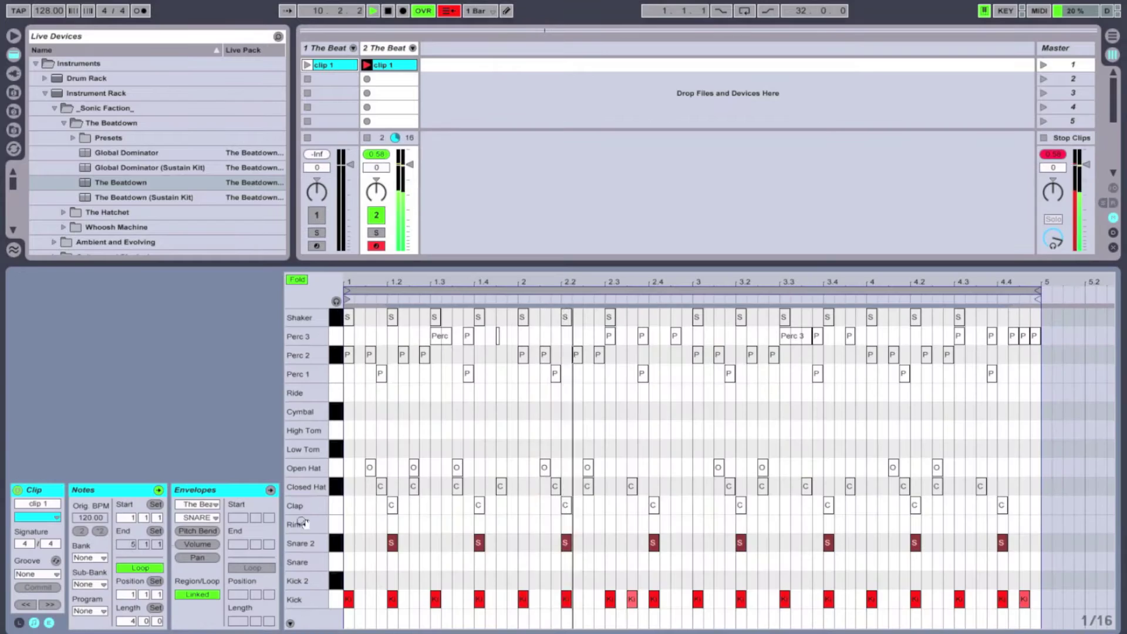
click(336, 505)
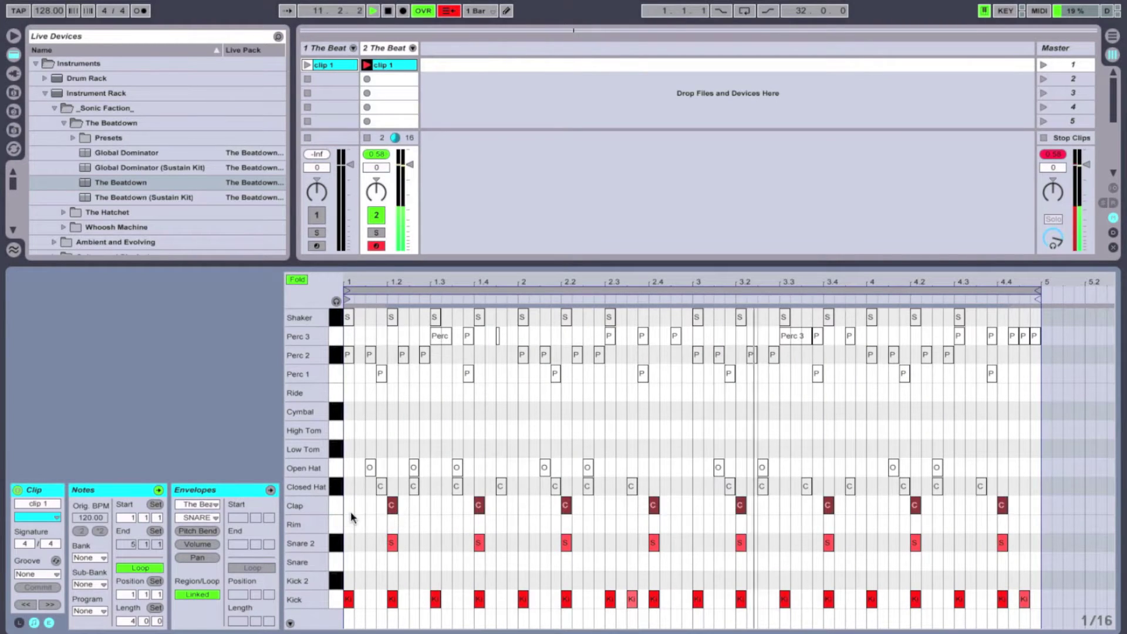
key(shift+Tab)
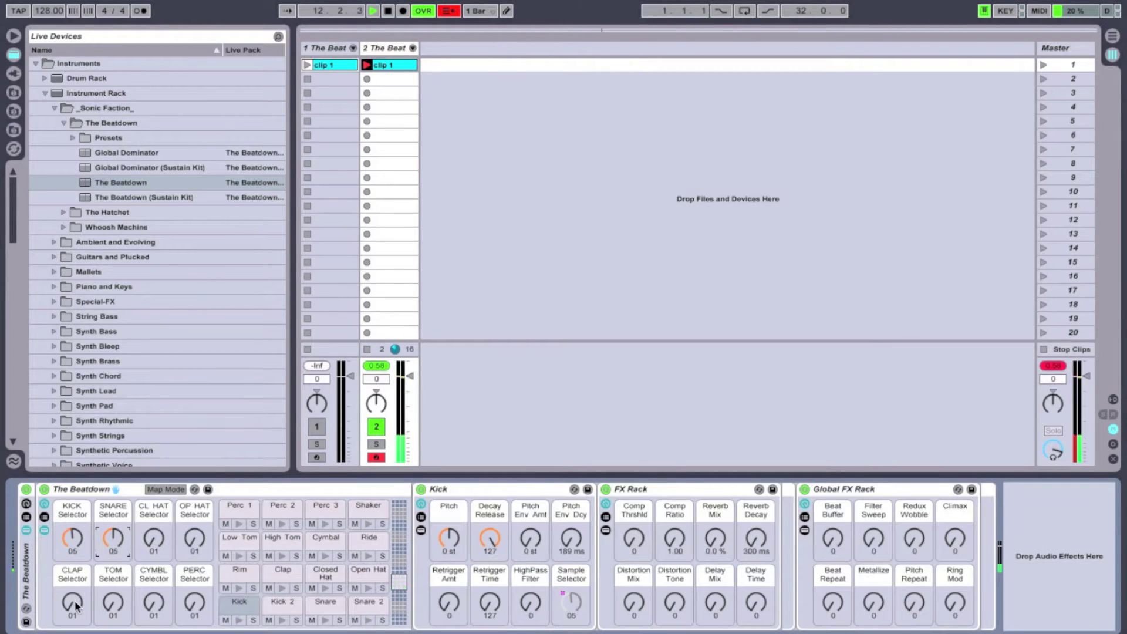
scroll(73, 603, up, 4)
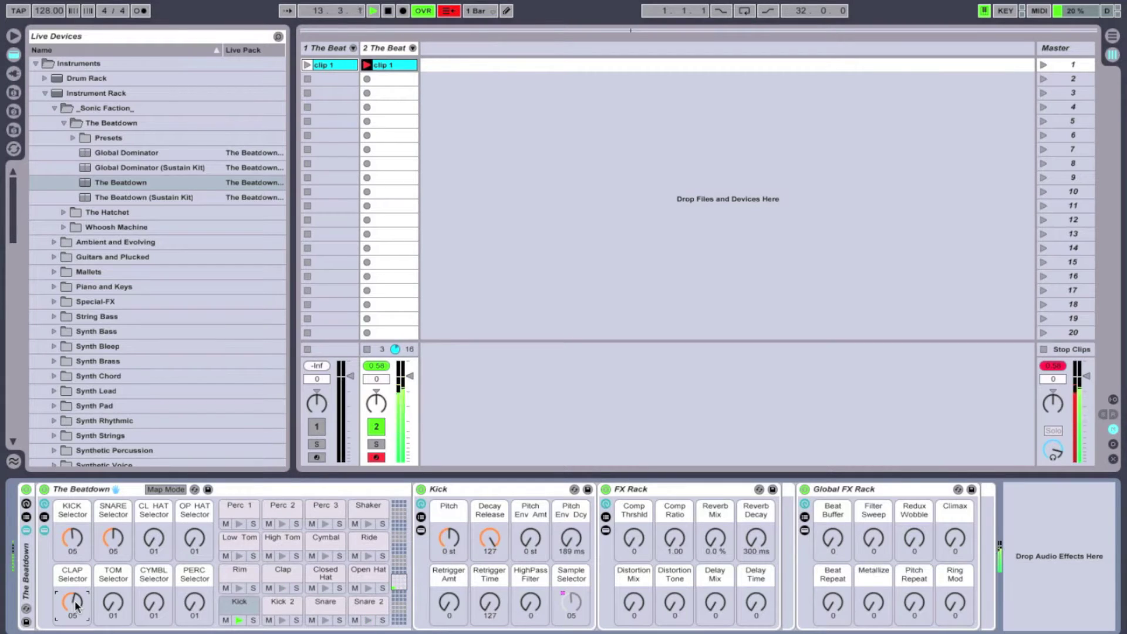
- Activate the Closed Hat, Open Hat and Shaker notes, and set CL HAT Selector to 04 and OP HAT Selector to 06
key(shift+Tab)
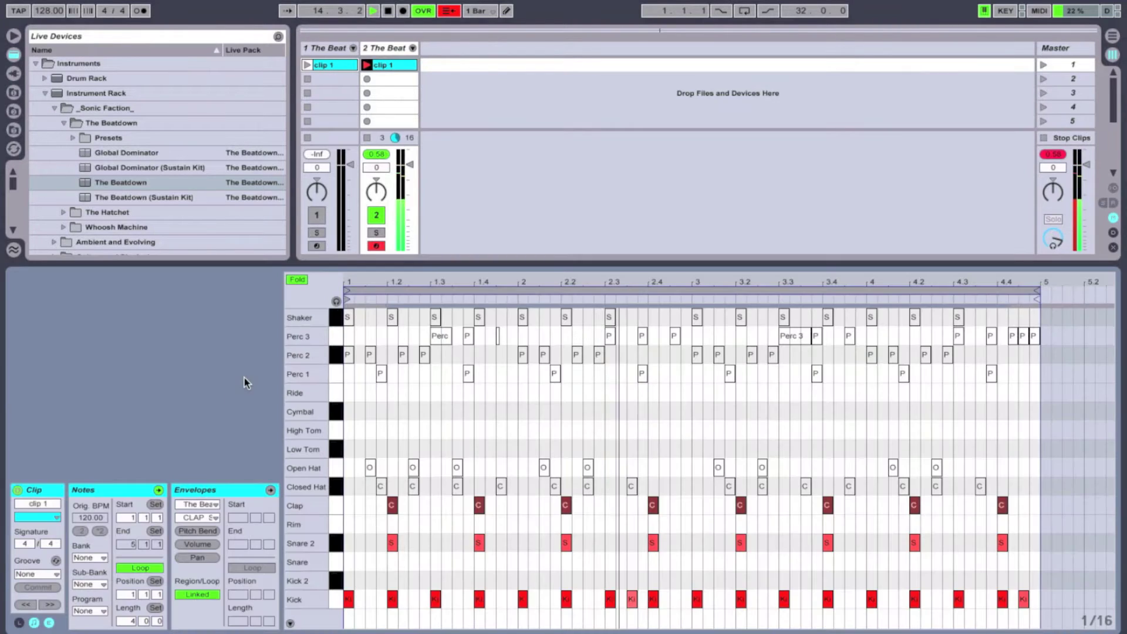
click(342, 487)
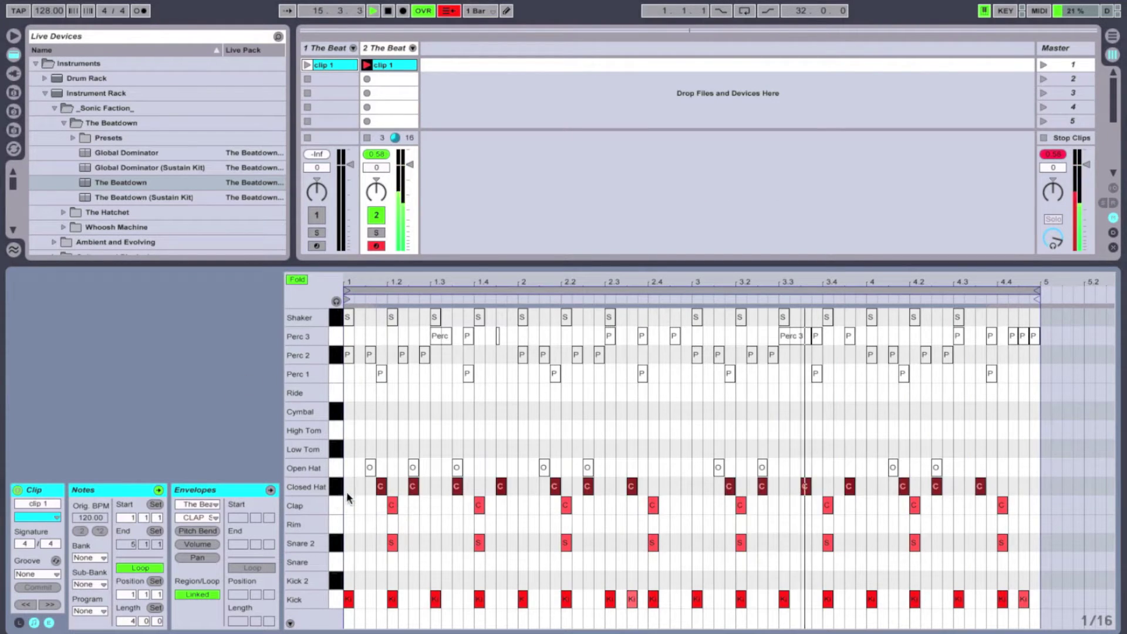
click(341, 475)
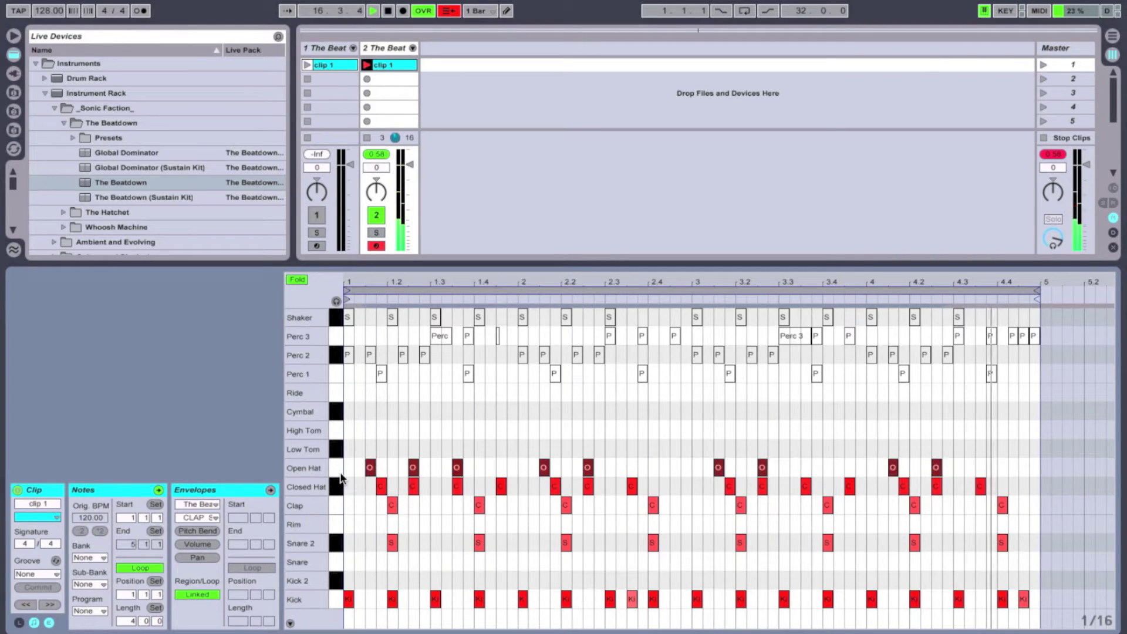
click(339, 322)
key(shift+Tab)
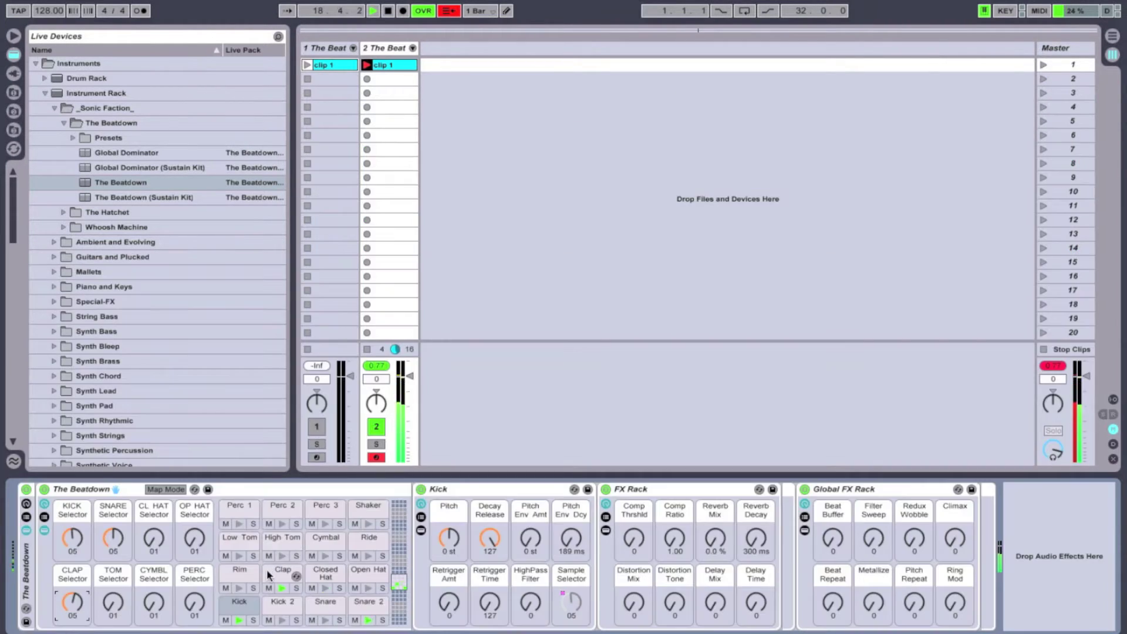
drag(155, 533, 194, 522)
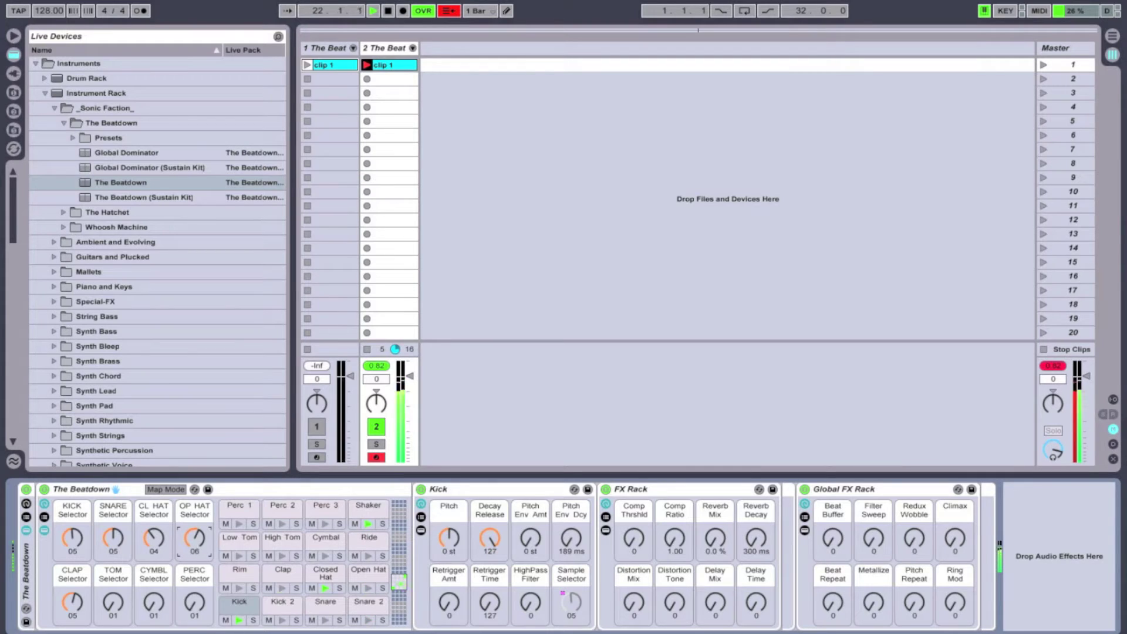
- Shape the Closed Hat pad with Blend 88, Brighter 80 and Decay/Release 204 ms, hiding its chain list
click(325, 573)
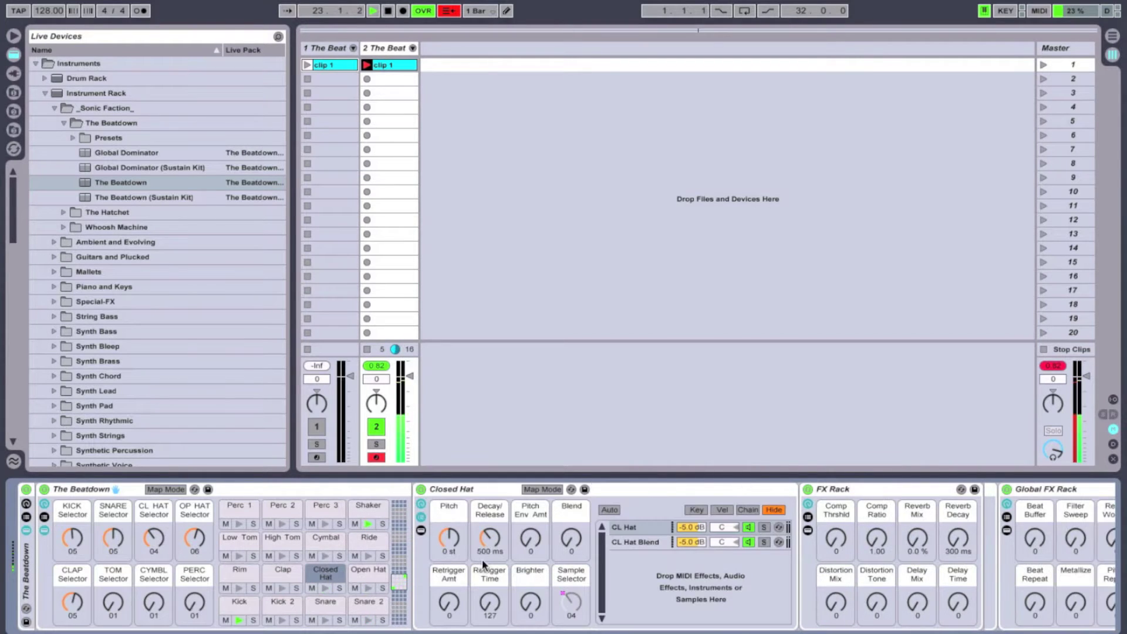
click(421, 517)
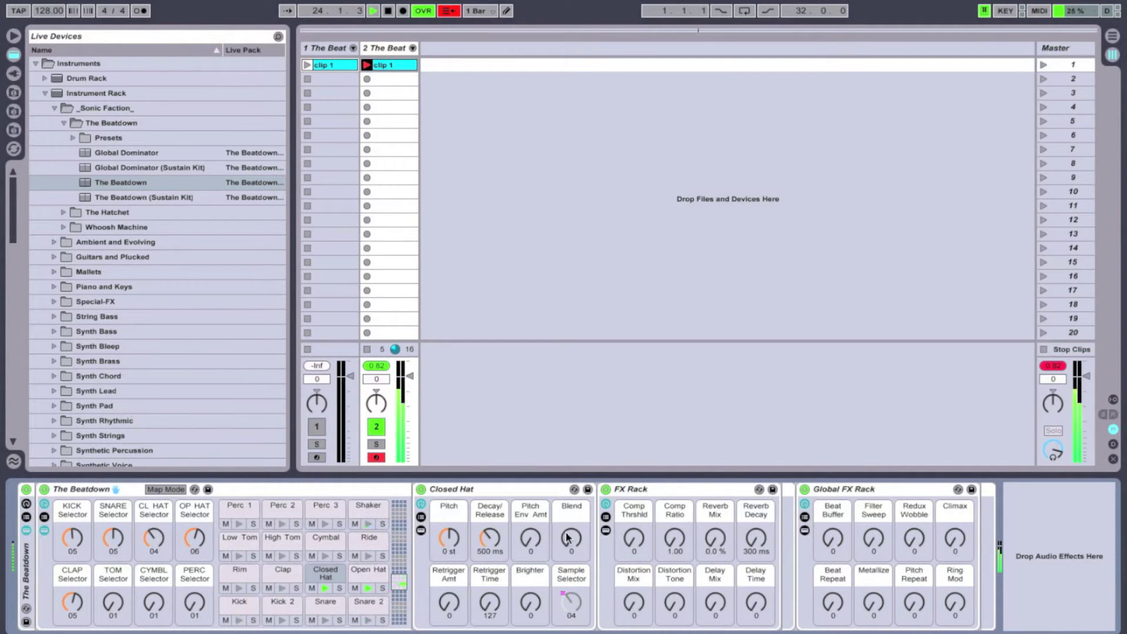
drag(571, 537, 571, 514)
drag(530, 602, 530, 592)
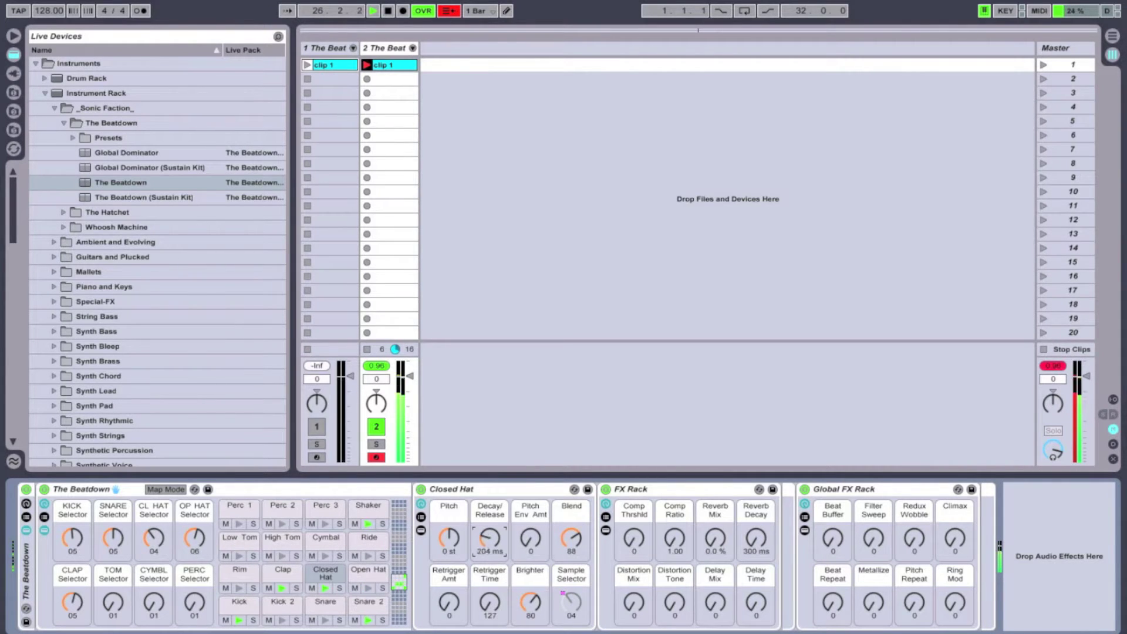
- Set the Open Hat pad's Decay/Release to 453 ms, and raise the Shaker pad's Blend to 91 and its FM MOD
click(379, 572)
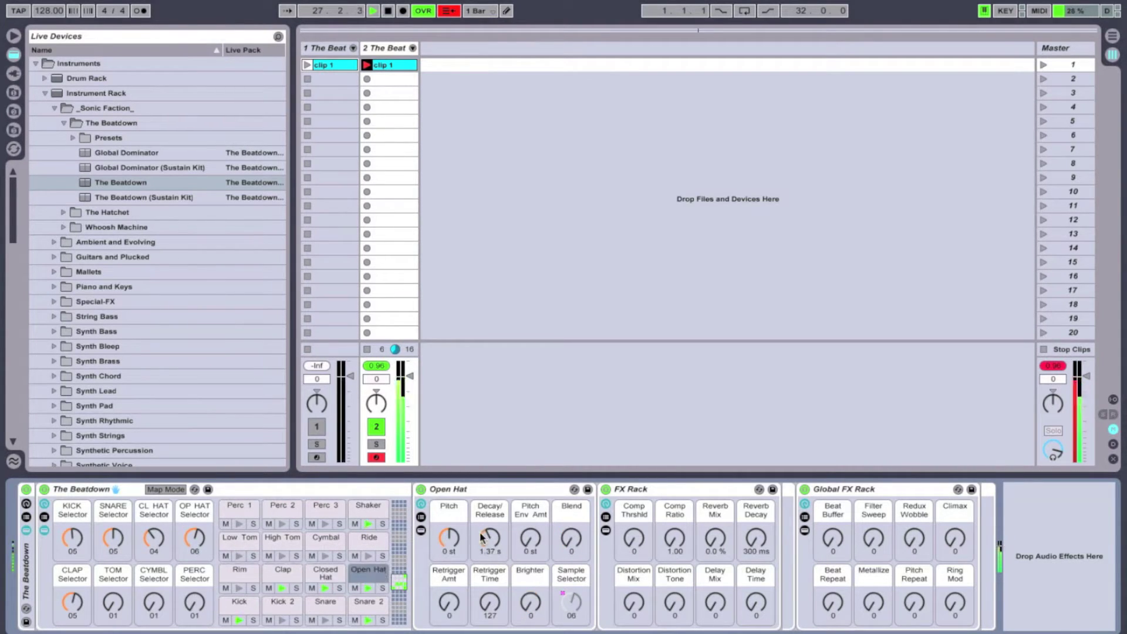
drag(482, 537, 482, 555)
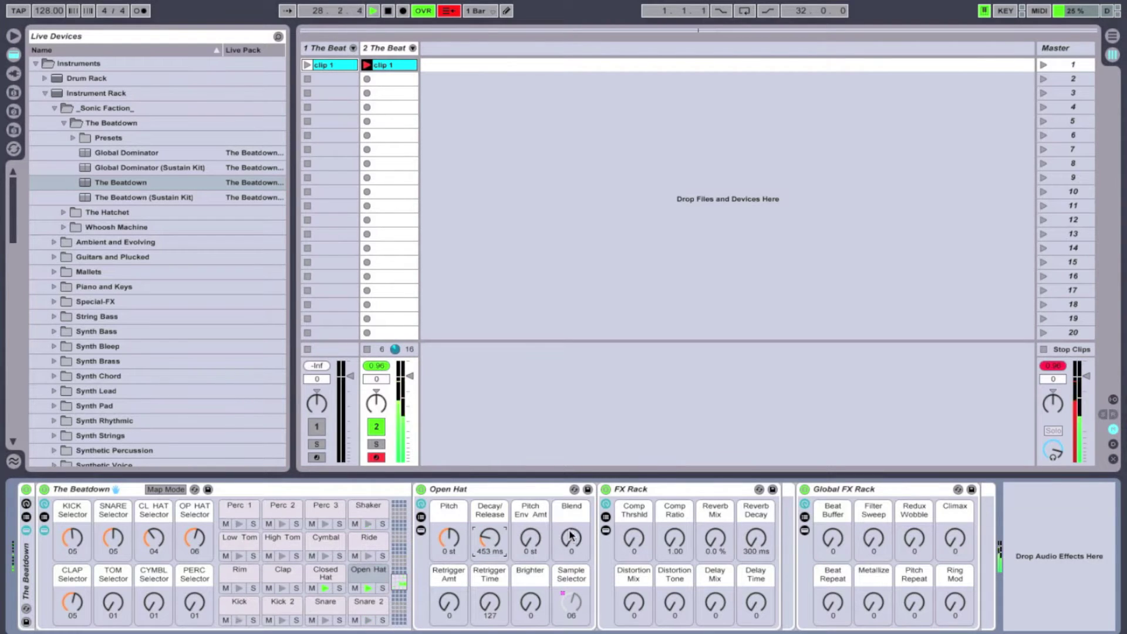
click(369, 505)
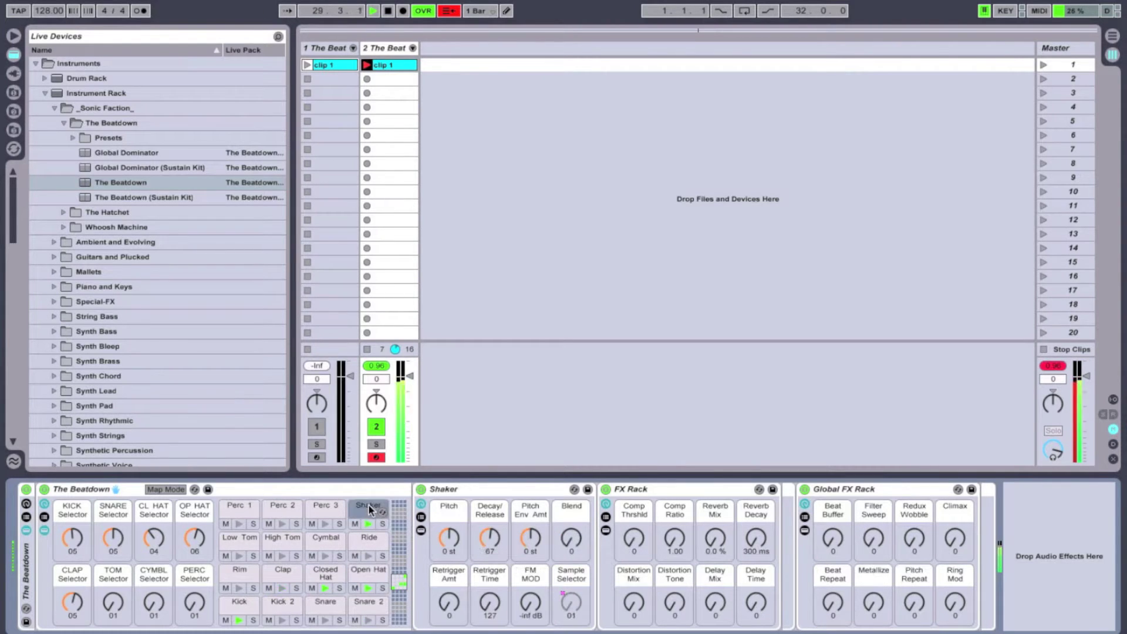
drag(565, 533, 566, 481)
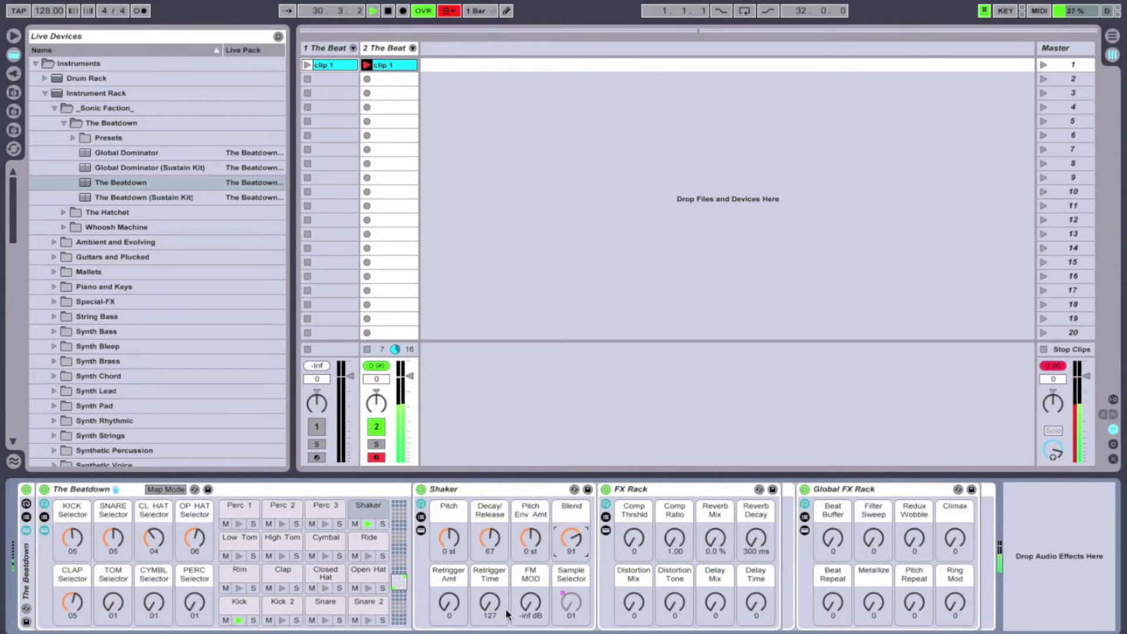
drag(530, 607, 533, 601)
- Stop playback and activate the Perc 1, Perc 2 and Perc 3 notes in the clip
key(shift+Tab)
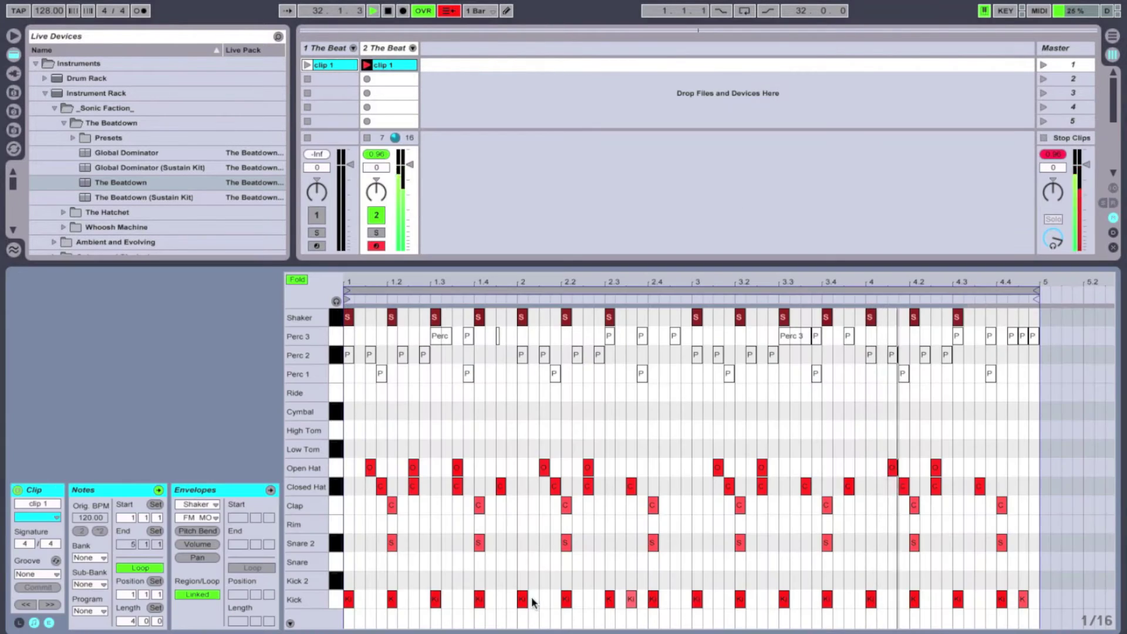
key(space)
click(337, 373)
right_click(337, 372)
click(352, 380)
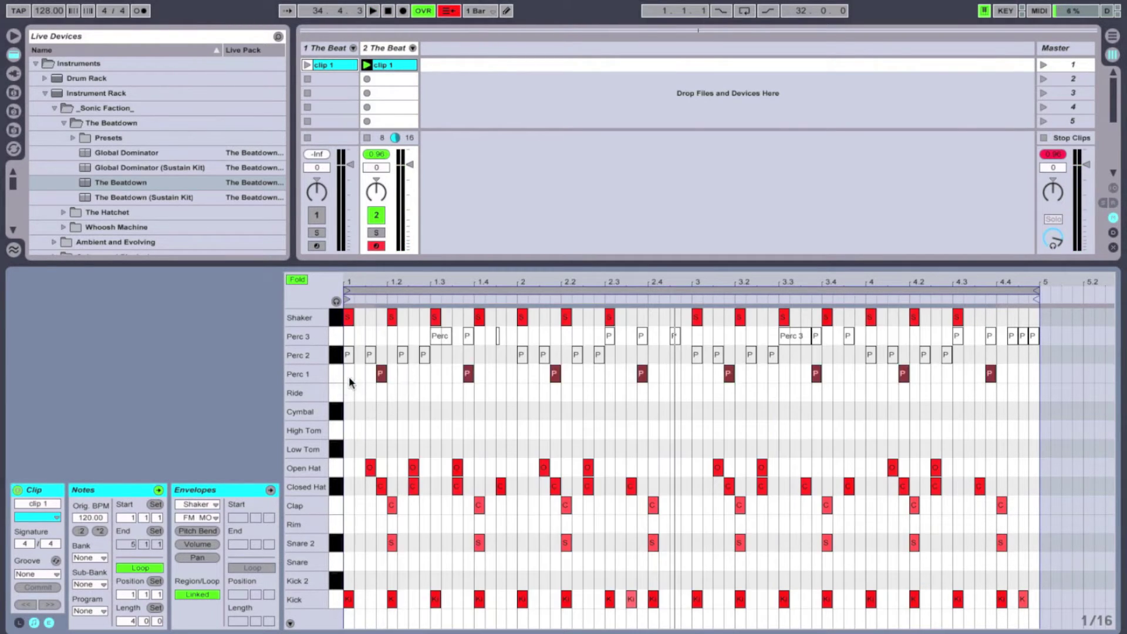
click(334, 354)
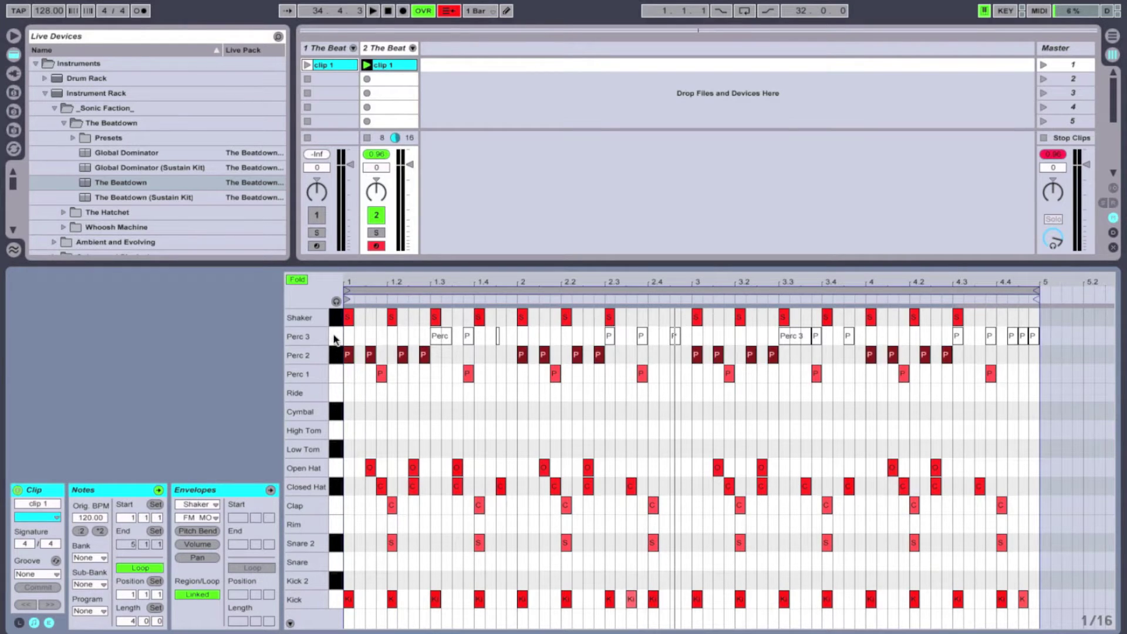
click(337, 339)
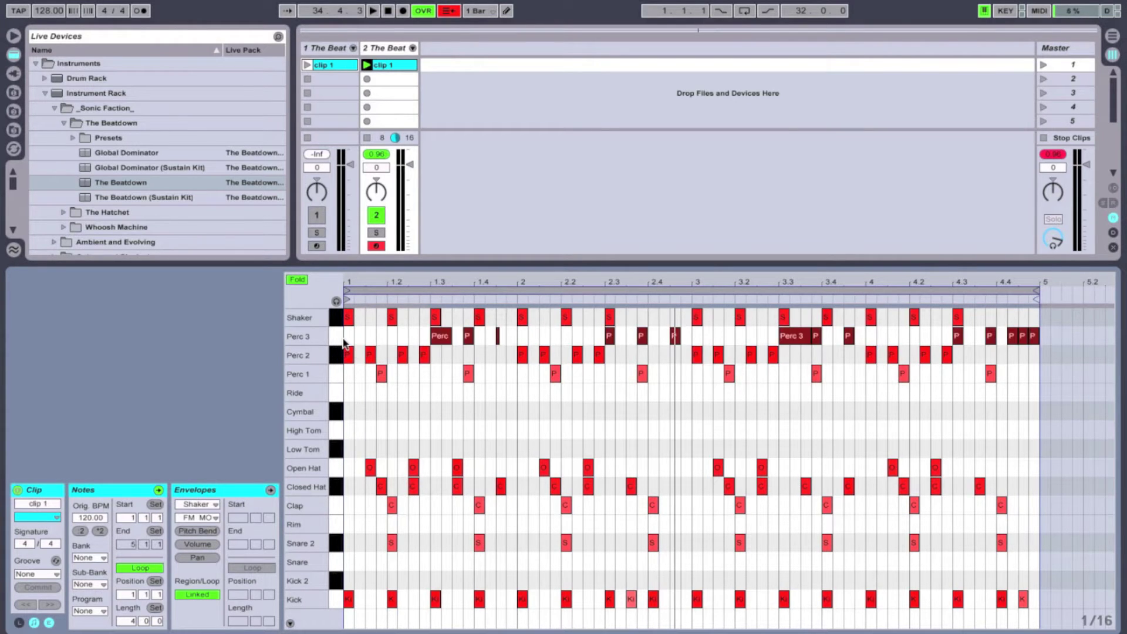
- Solo the Perc 1 pad, restart playback and set the rack's PERC Selector to 08
key(shift+Tab)
click(254, 525)
key(space)
click(232, 505)
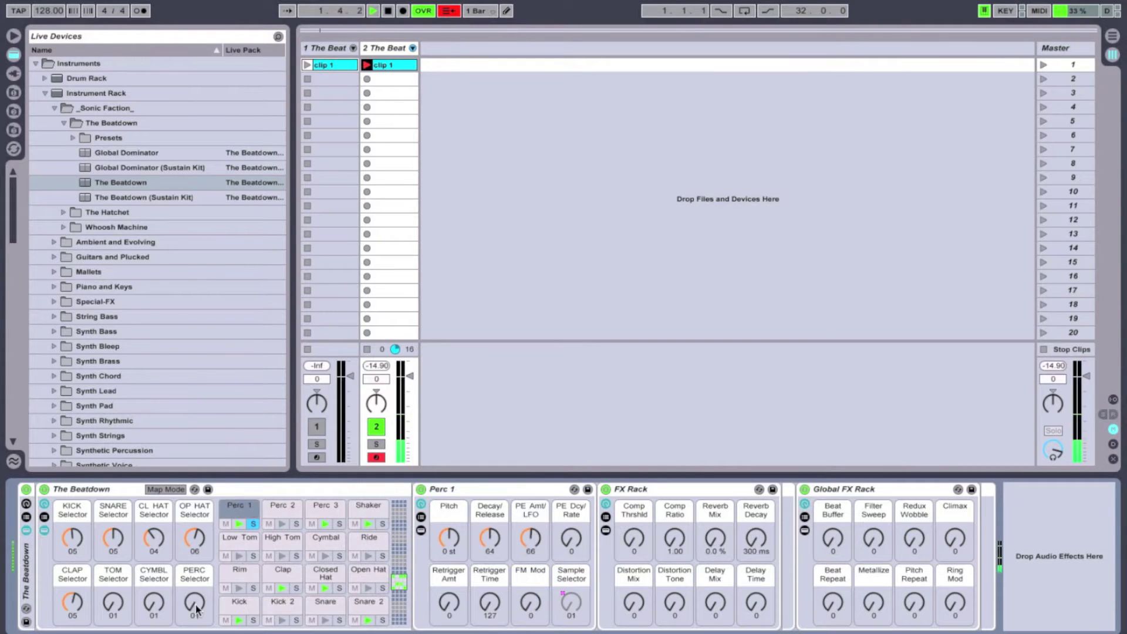
drag(197, 610, 198, 590)
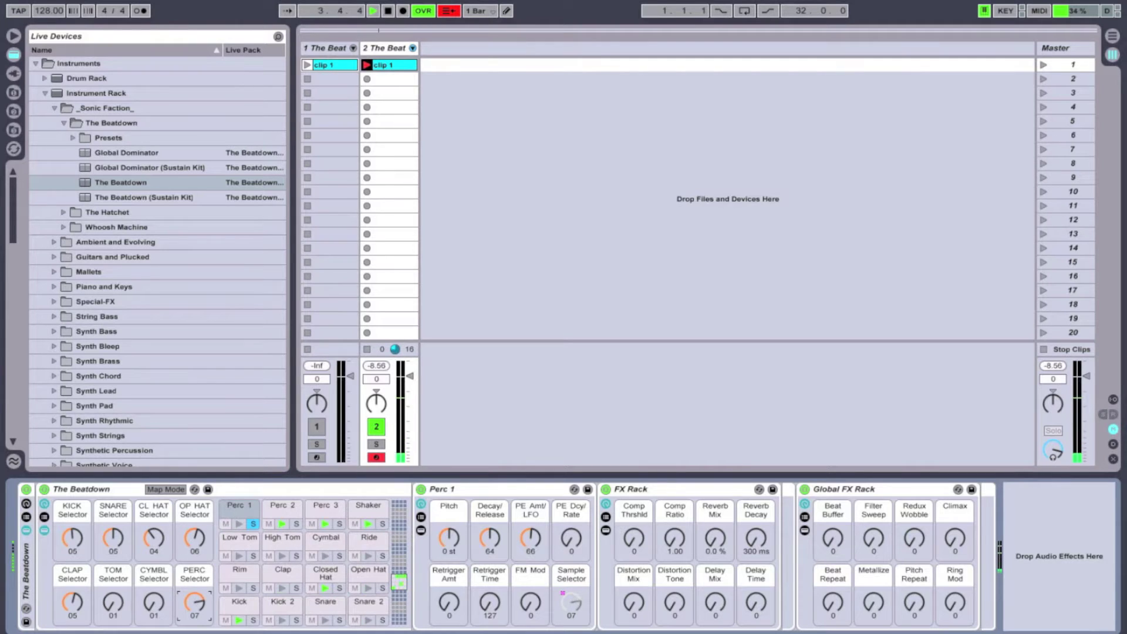
drag(197, 609, 197, 605)
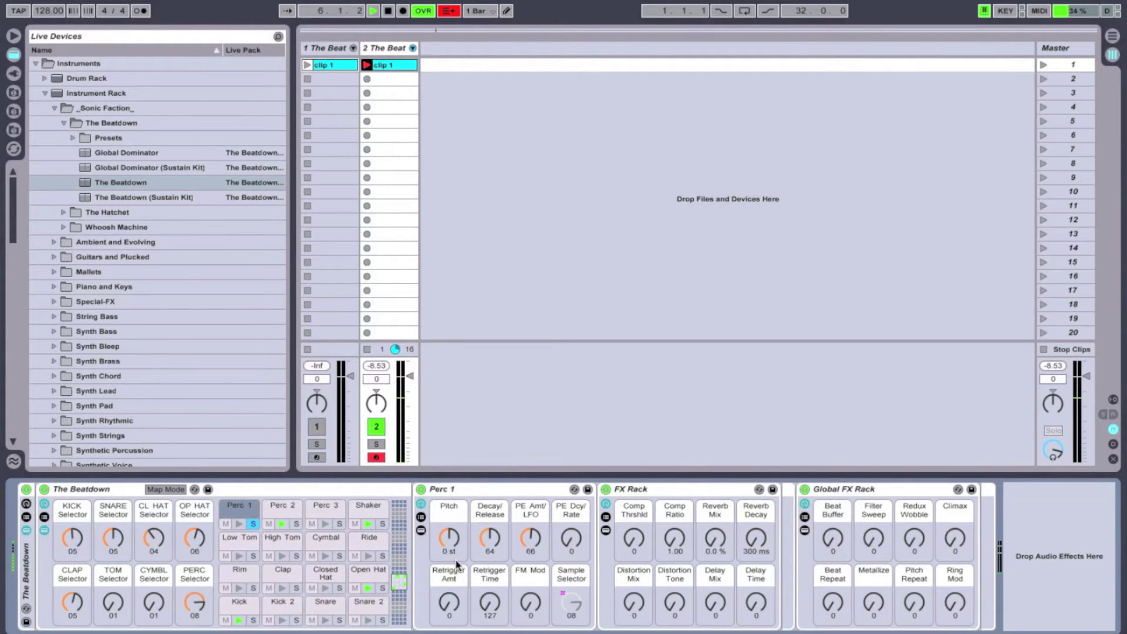
- Raise the Perc 1 pad's Pitch to +36 st
drag(450, 536, 450, 517)
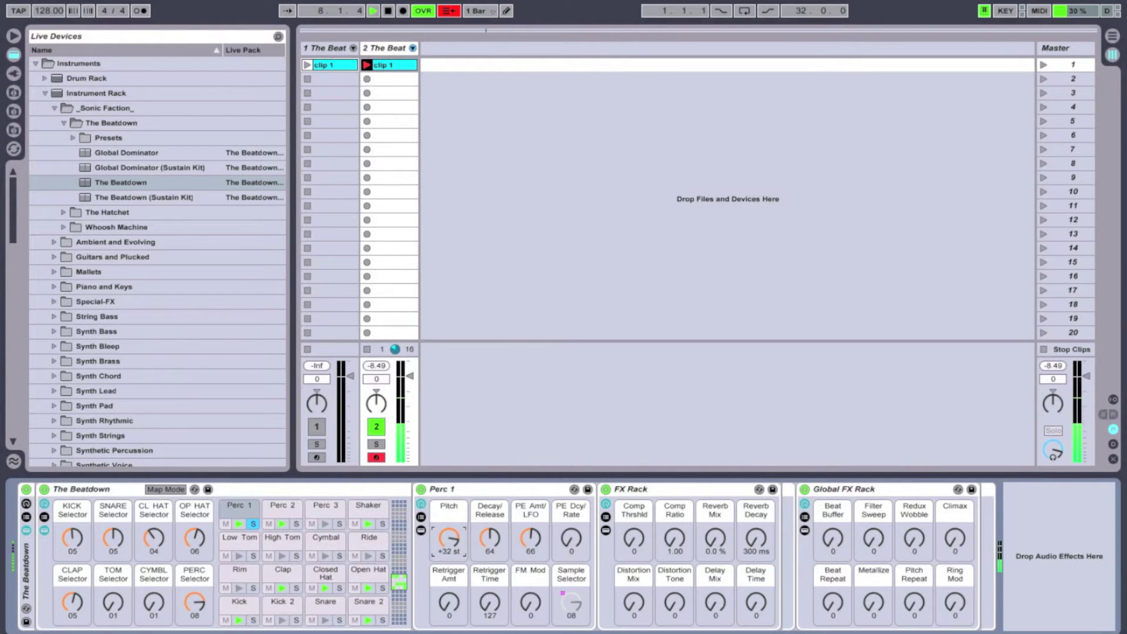
drag(449, 535, 450, 533)
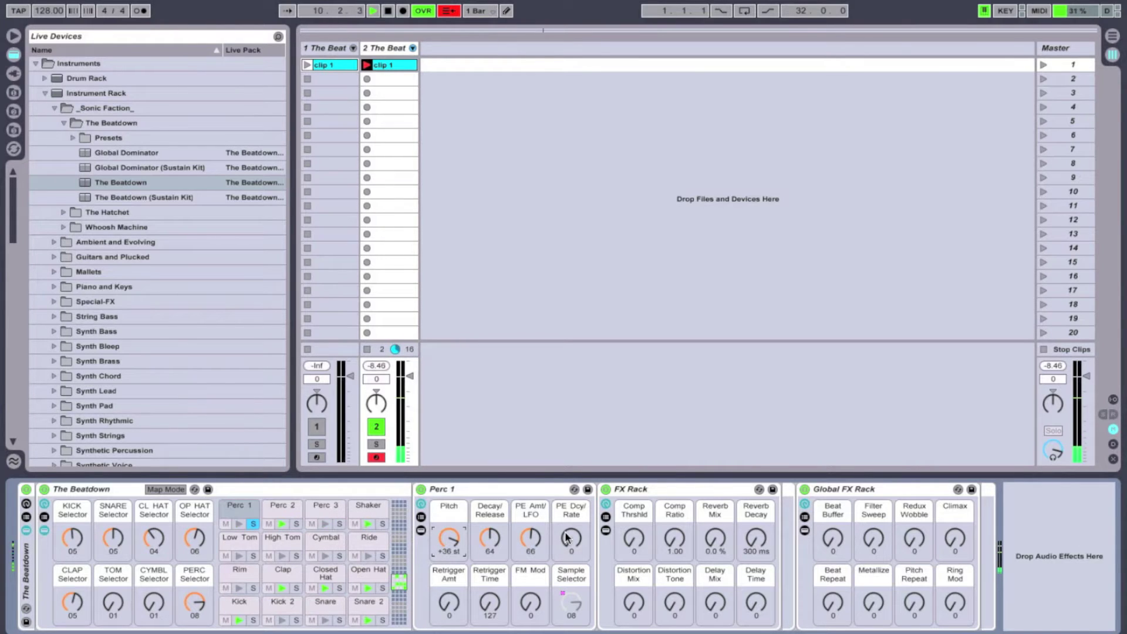
- Set the Perc 1 pad's Distortion Mix to 82, Distortion Tone to 97, Reverb Mix to 39 % and Reverb Decay to 1.09 s
drag(567, 535, 567, 604)
drag(675, 601, 633, 584)
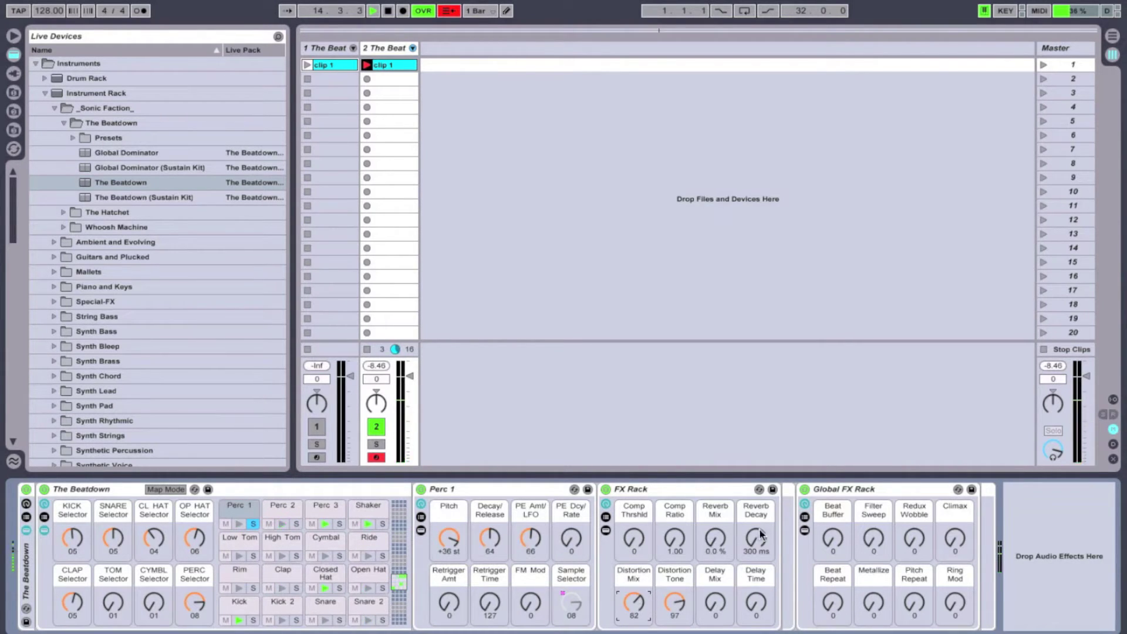
drag(756, 537, 715, 525)
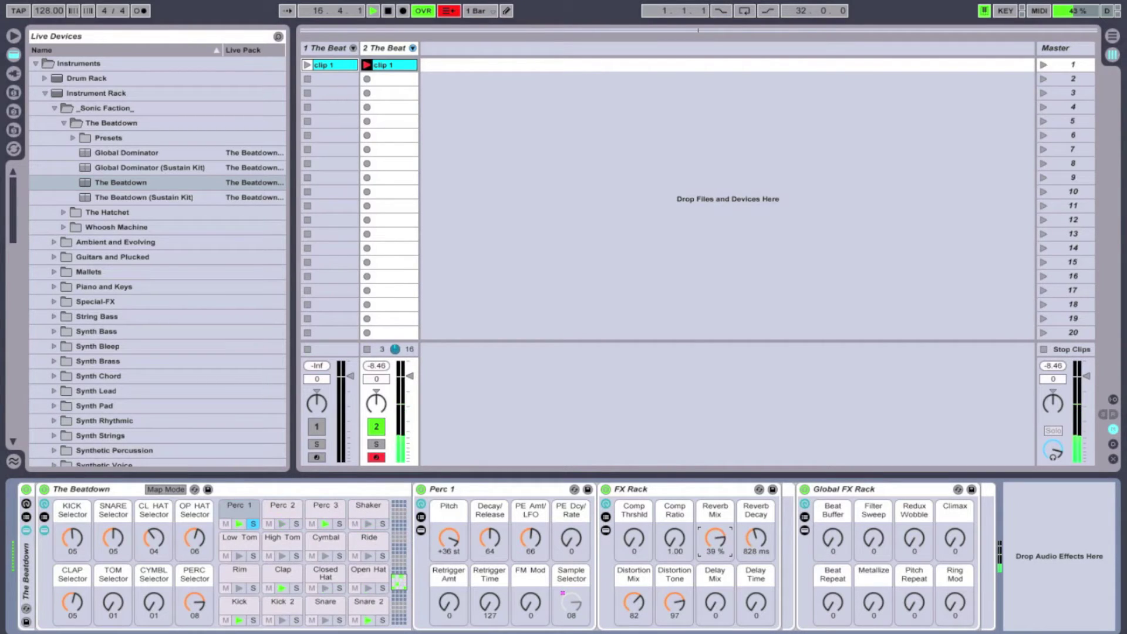
mouse_move(753, 537)
mouse_down()
mouse_move(754, 519)
mouse_move(755, 533)
mouse_up()
- Set the Perc 1 pad's Delay Mix to 117 and Delay Time to 120
drag(756, 605, 756, 546)
drag(756, 602, 715, 552)
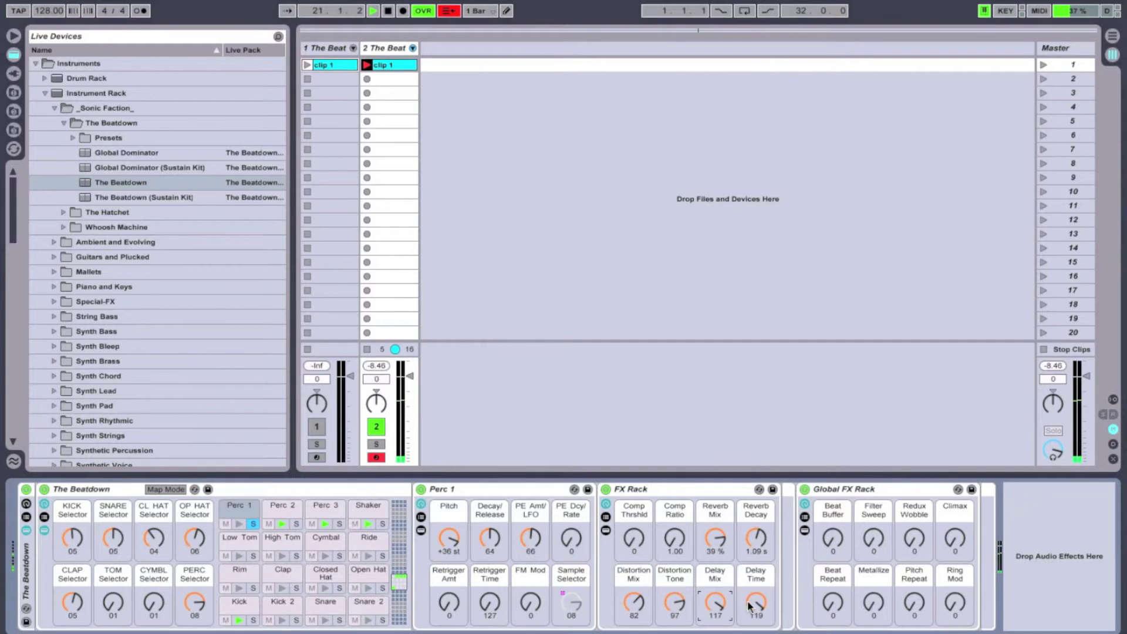
drag(756, 605, 756, 595)
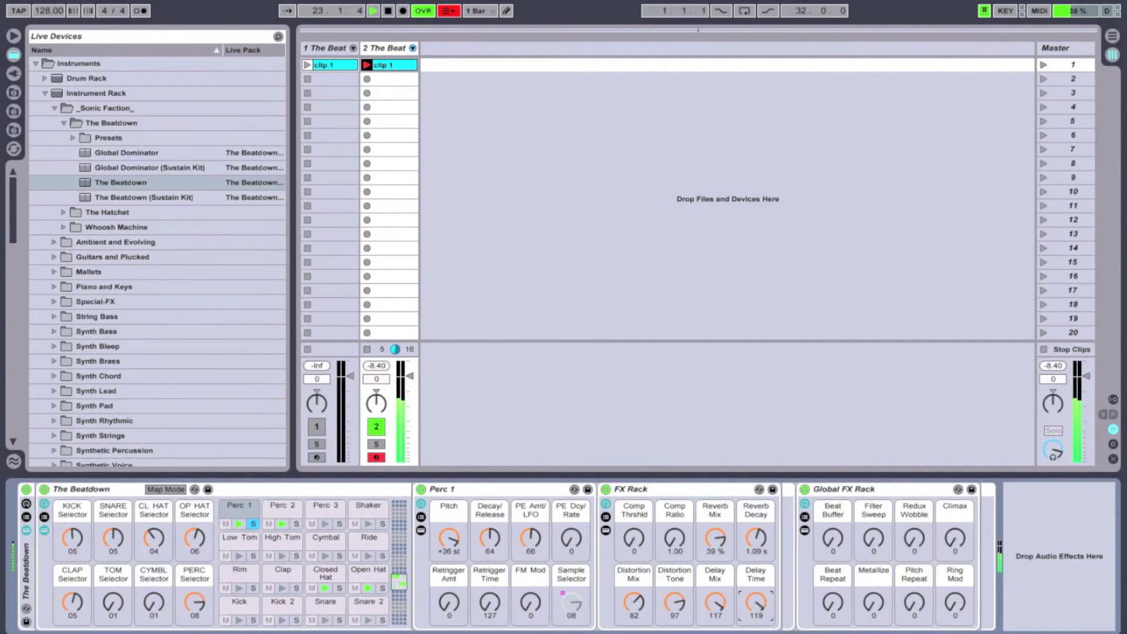
drag(756, 596, 756, 592)
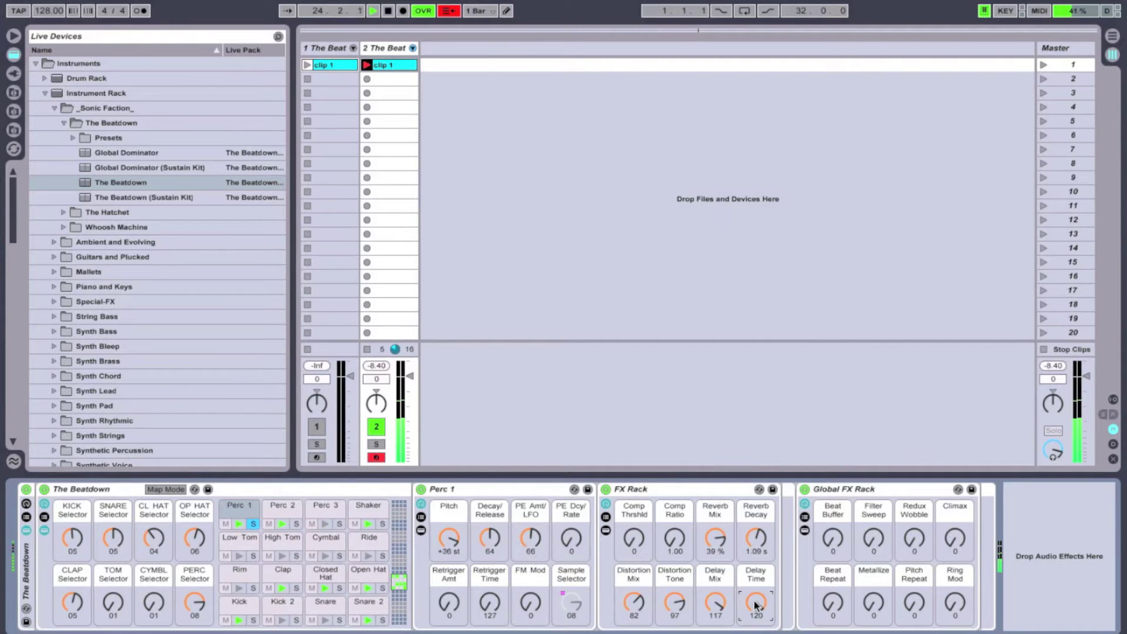
- Modulate Perc 1's Delay Time in the clip: 0 % until bar 4, ramping up to a peak near 4.4 and back to 0 % at the end
right_click(757, 605)
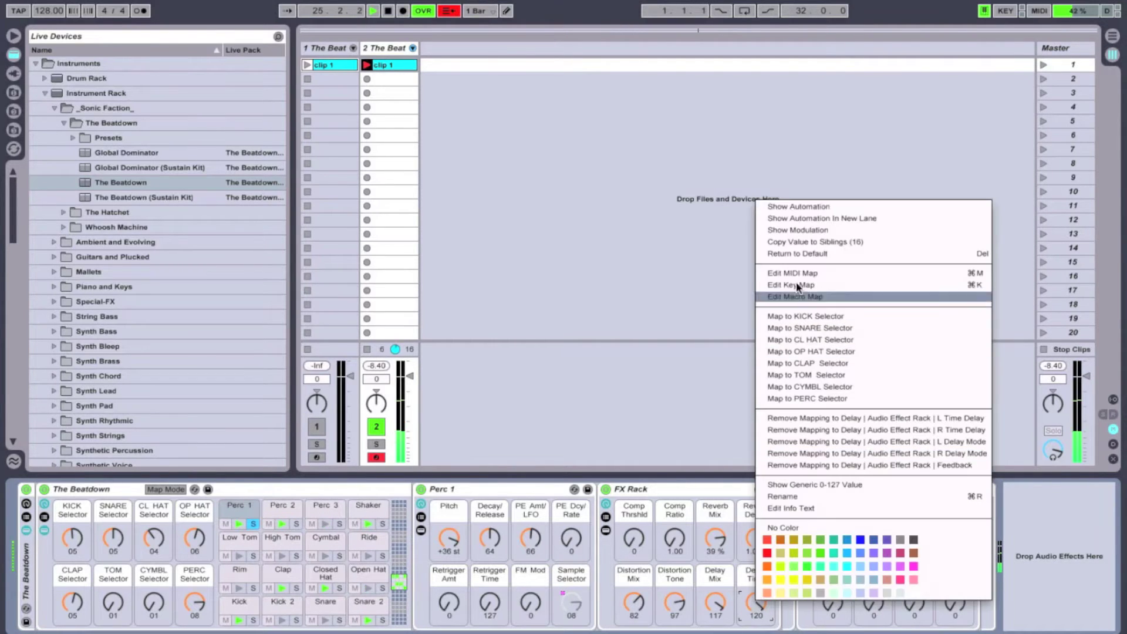
click(809, 242)
key(shift+Tab)
click(710, 490)
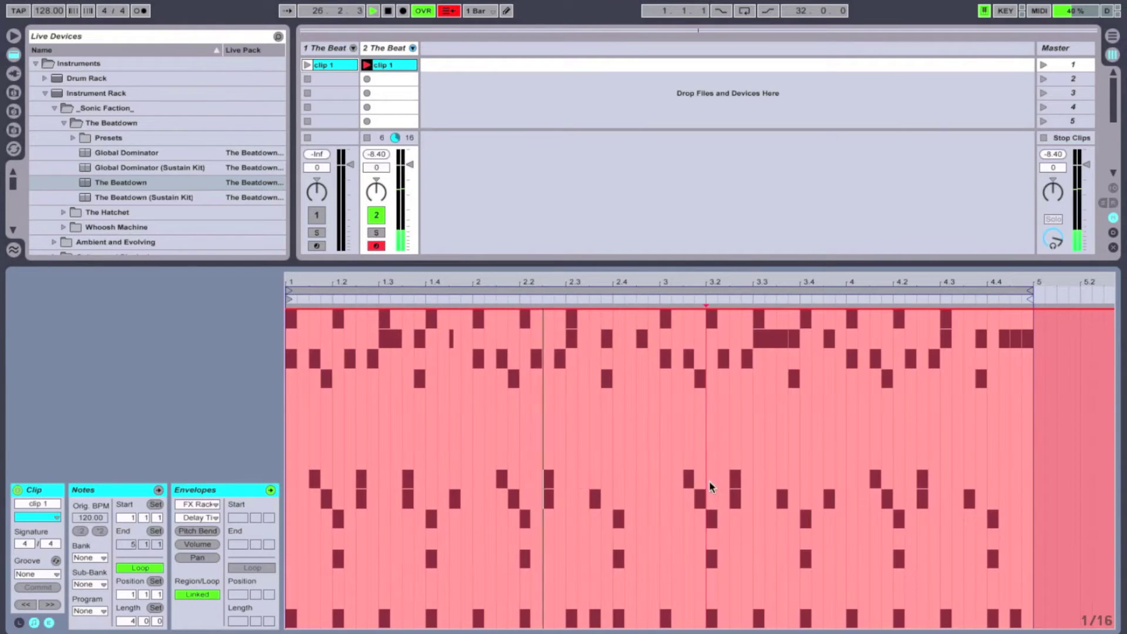
drag(752, 310, 734, 631)
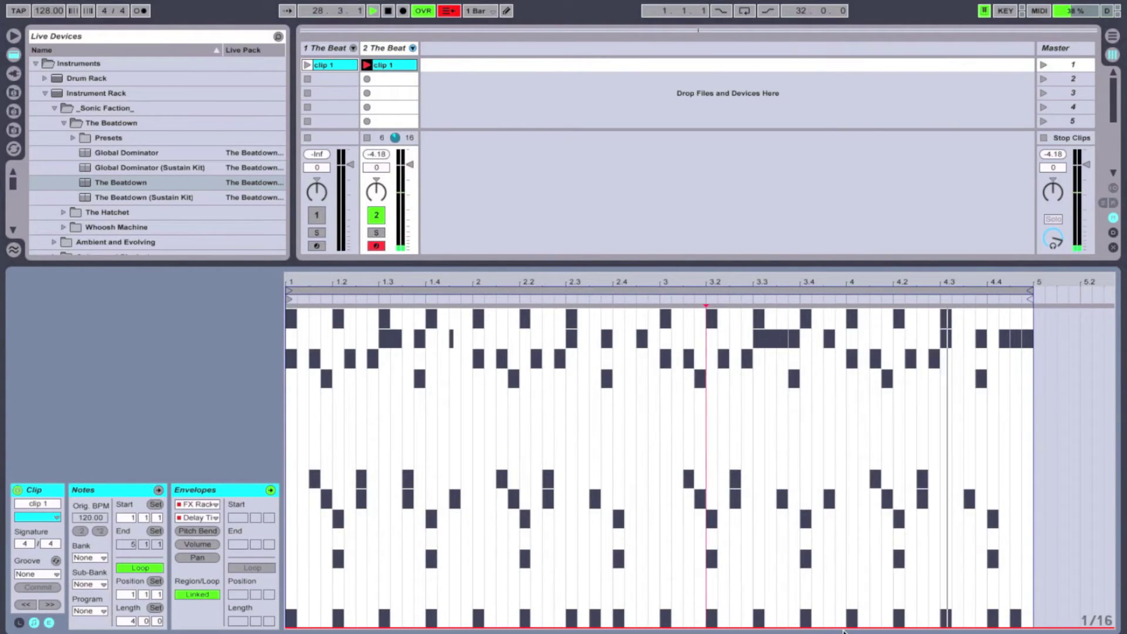
mouse_move(847, 628)
mouse_down()
mouse_move(999, 309)
mouse_move(977, 308)
mouse_move(1003, 314)
mouse_move(1032, 628)
mouse_up()
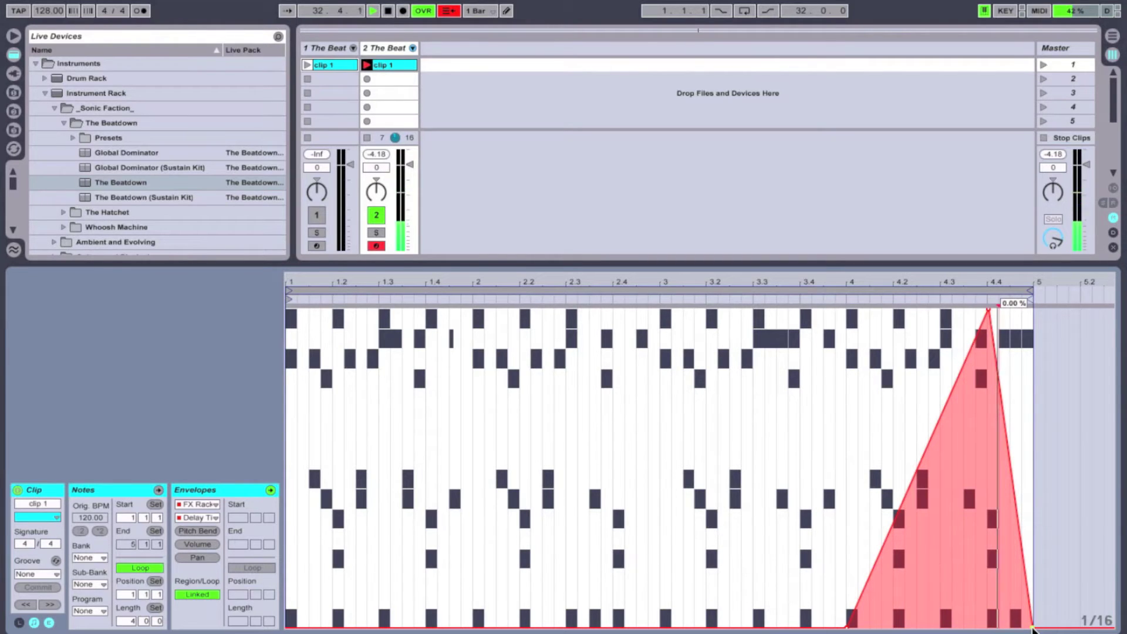
key(shift+Tab)
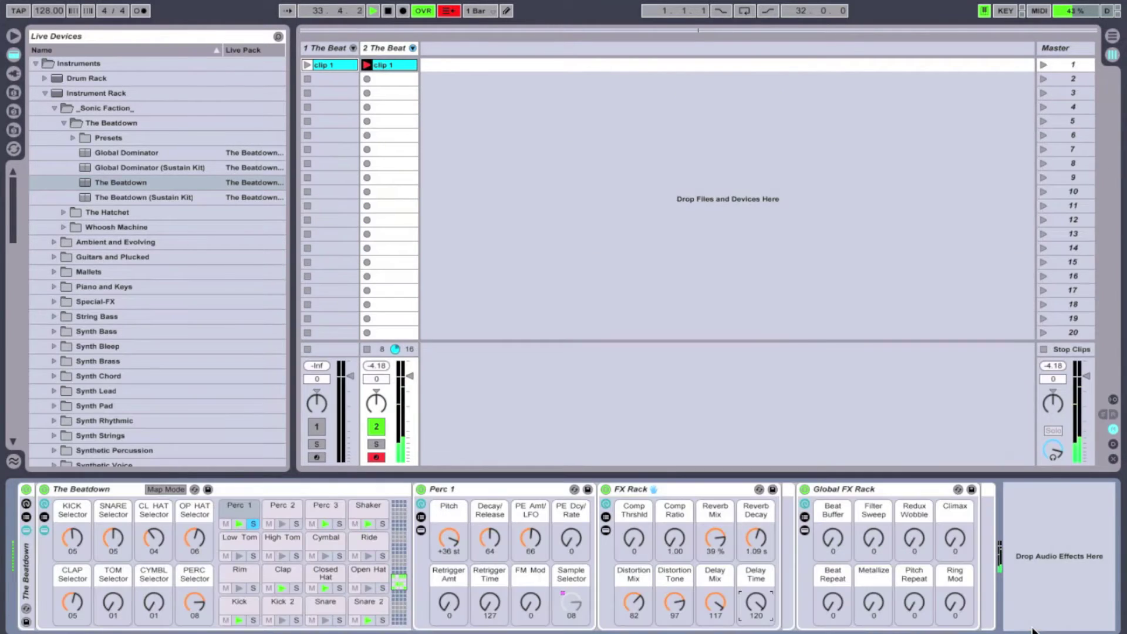
- Solo the Perc 2 pad and set its Pitch to -12 st and Decay/Release to 23
click(297, 523)
click(277, 507)
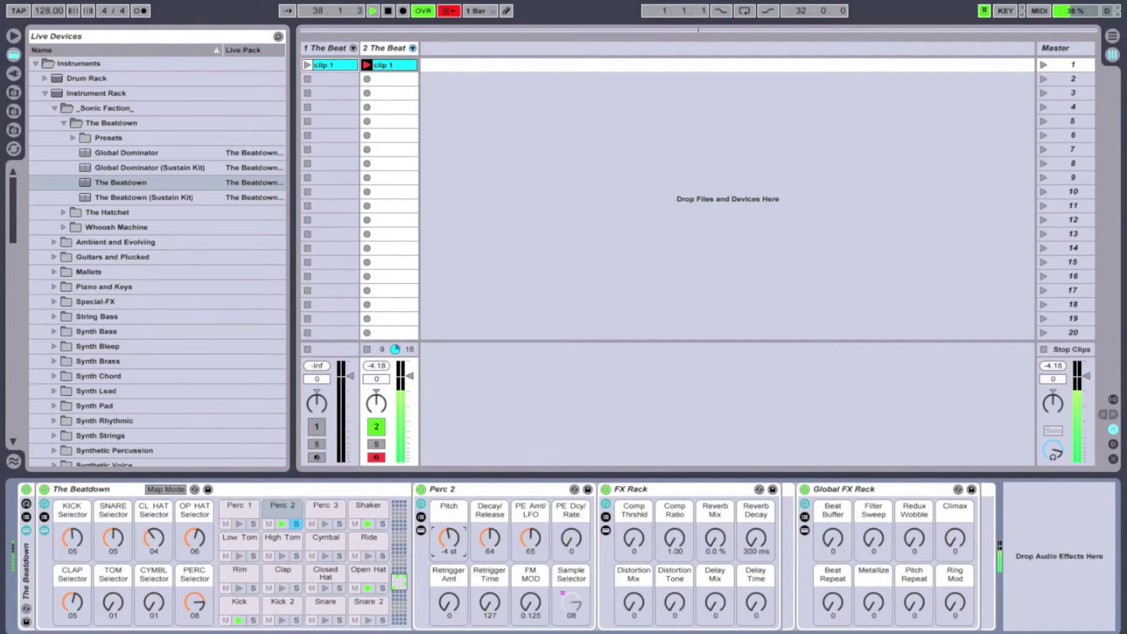
drag(448, 538, 448, 559)
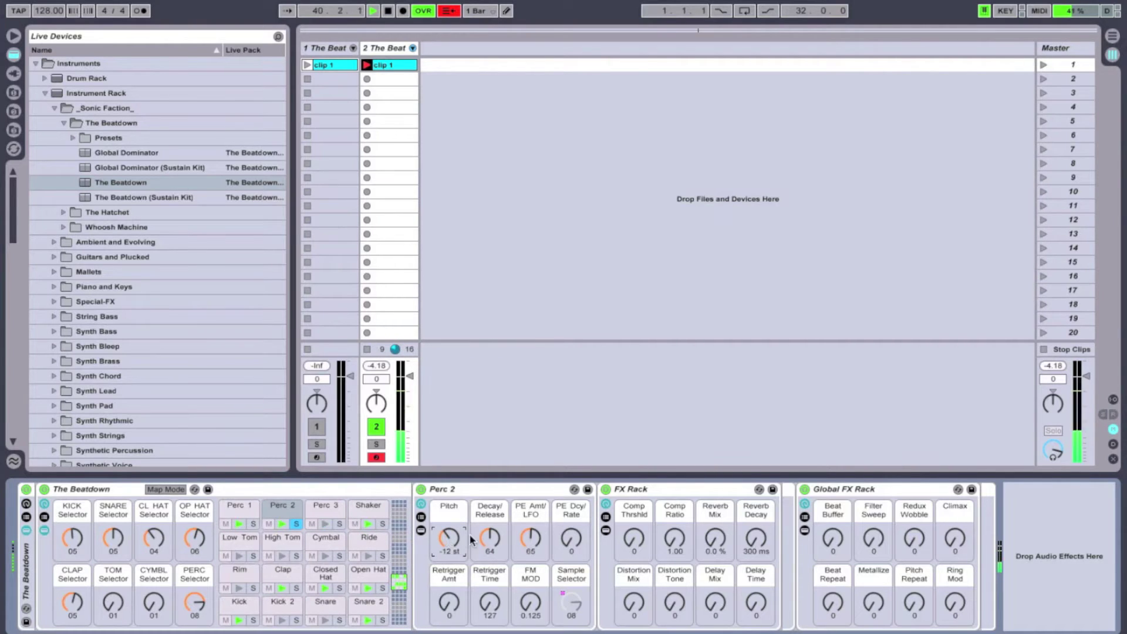
drag(490, 538, 490, 543)
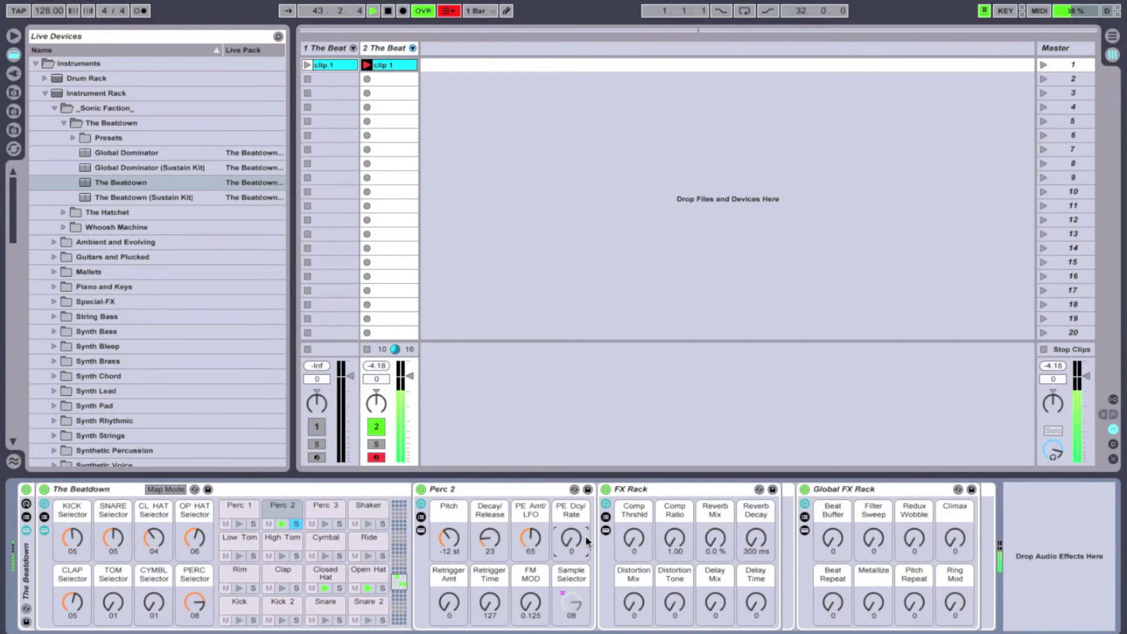
- Set the Perc 2 pad's PE Dcy/Rate to 127, PE Amt/LFO to 18, Retrigger Amt to 127, Retrigger Time to 12 and FM MOD to 22
drag(576, 541, 576, 504)
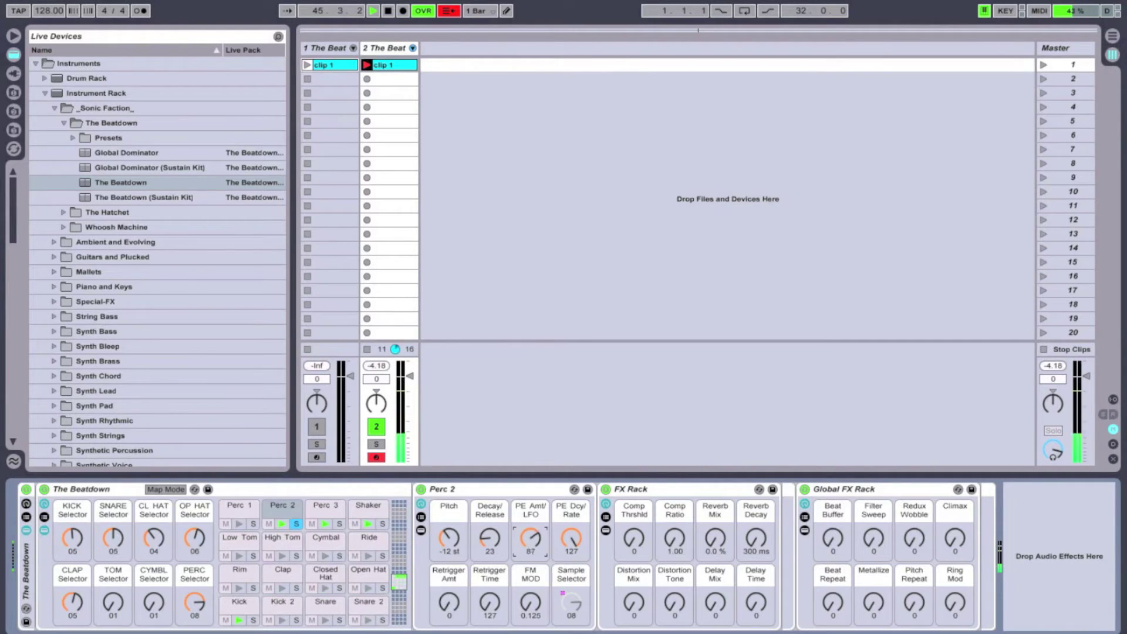
drag(530, 538, 530, 527)
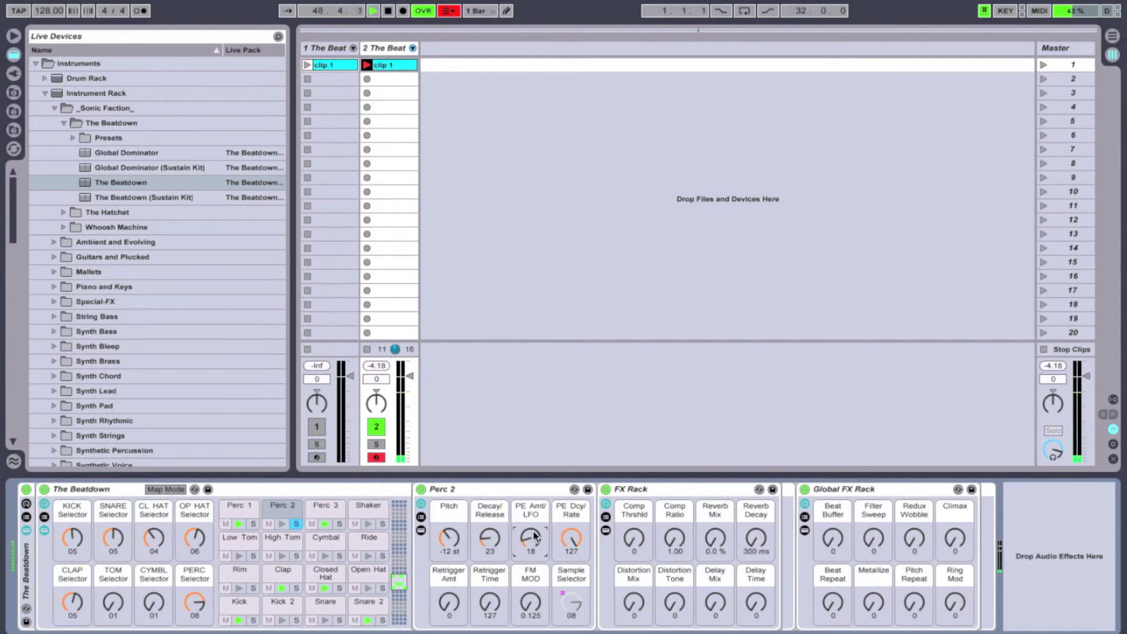
drag(448, 603, 468, 599)
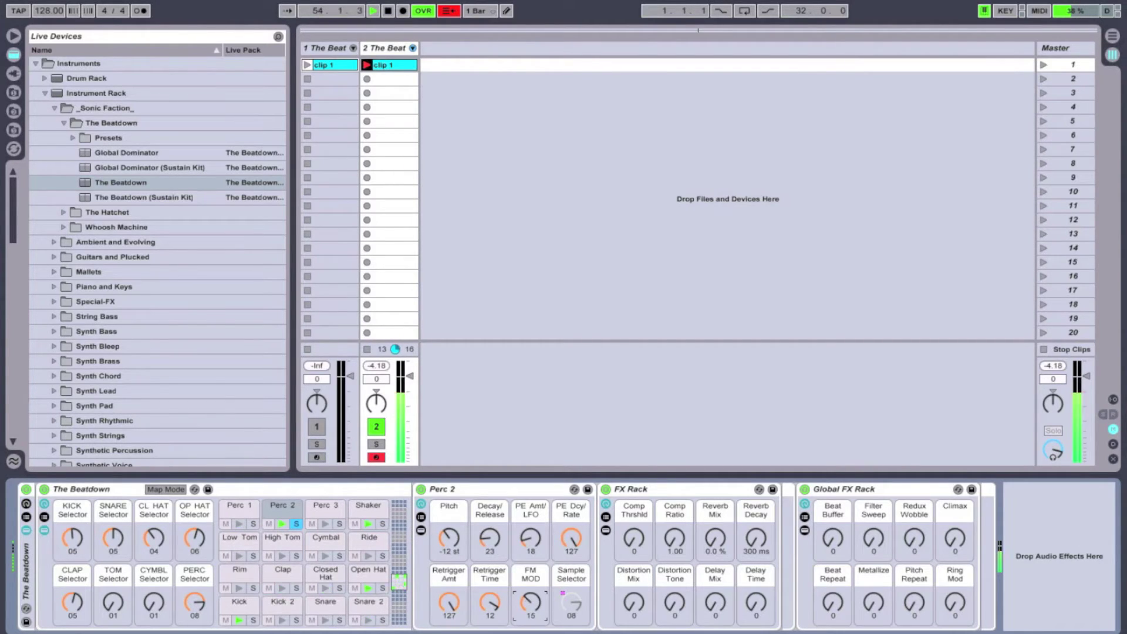
drag(530, 601, 530, 599)
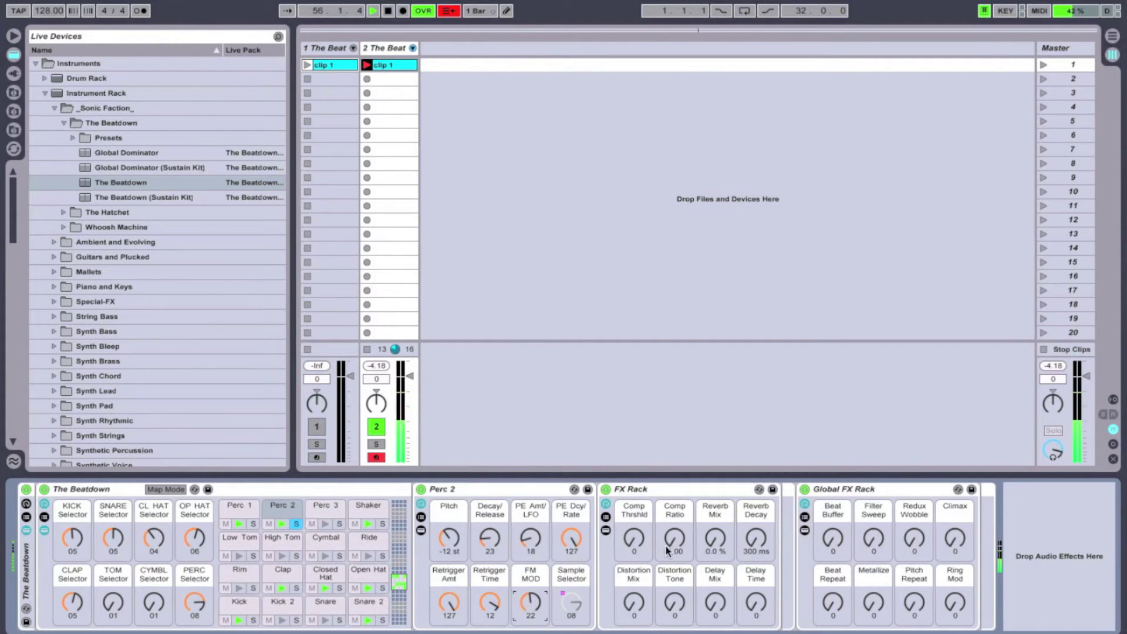
- Set Perc 2's Reverb Mix to 50 % and Reverb Decay to 6.00 s, modulating the decay from 0 % to 100 % just before 4.3
drag(716, 543, 761, 511)
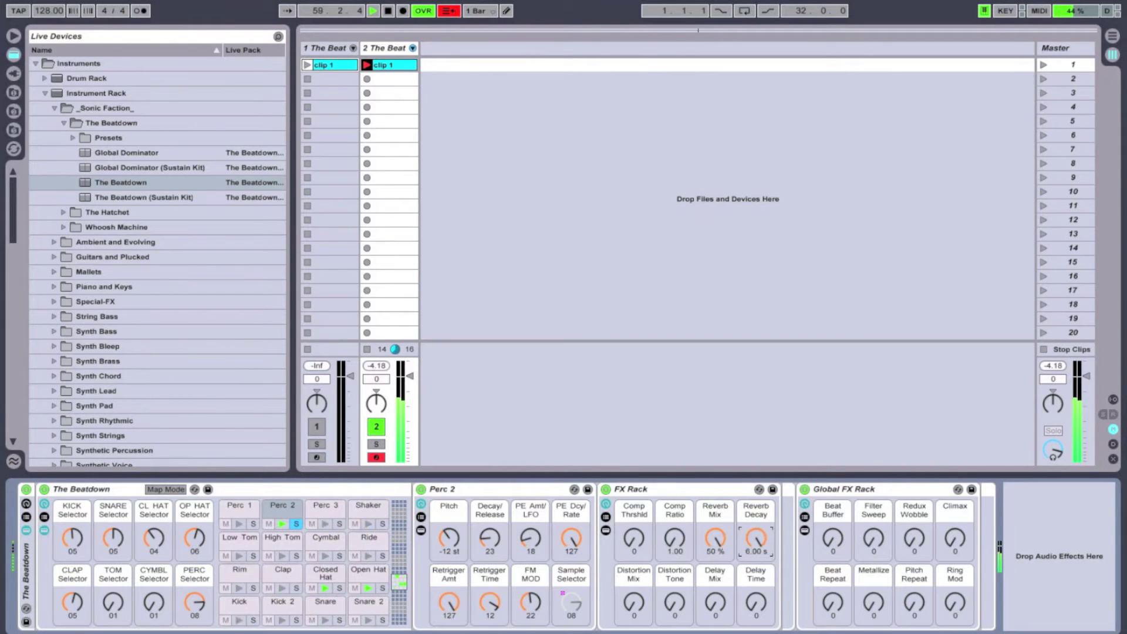
right_click(761, 537)
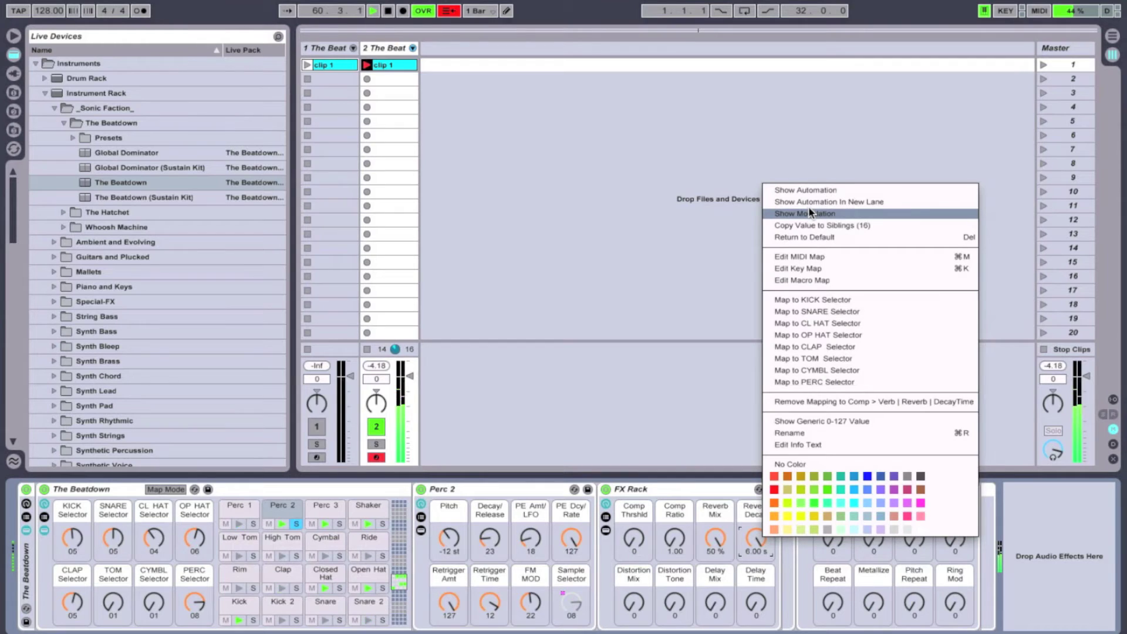
click(809, 213)
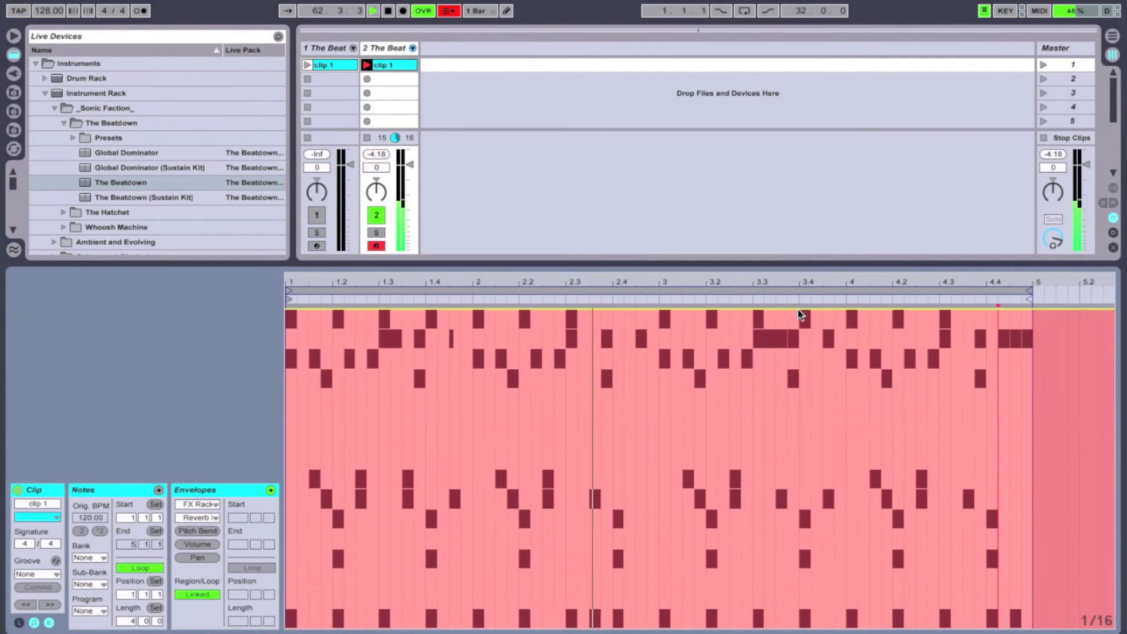
drag(803, 310, 802, 627)
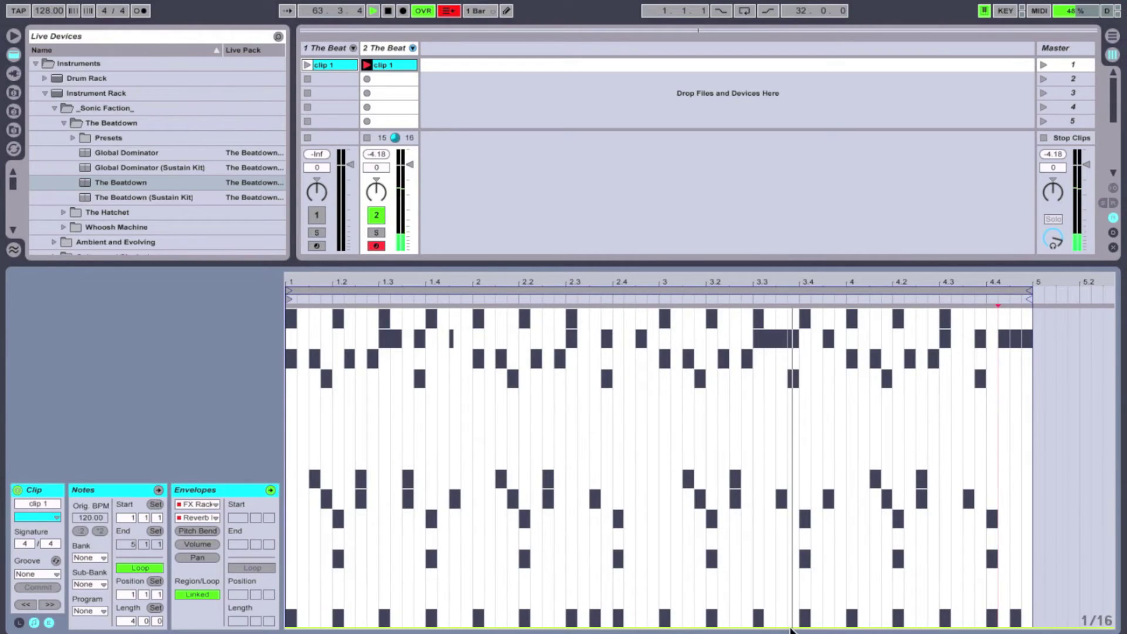
key(b)
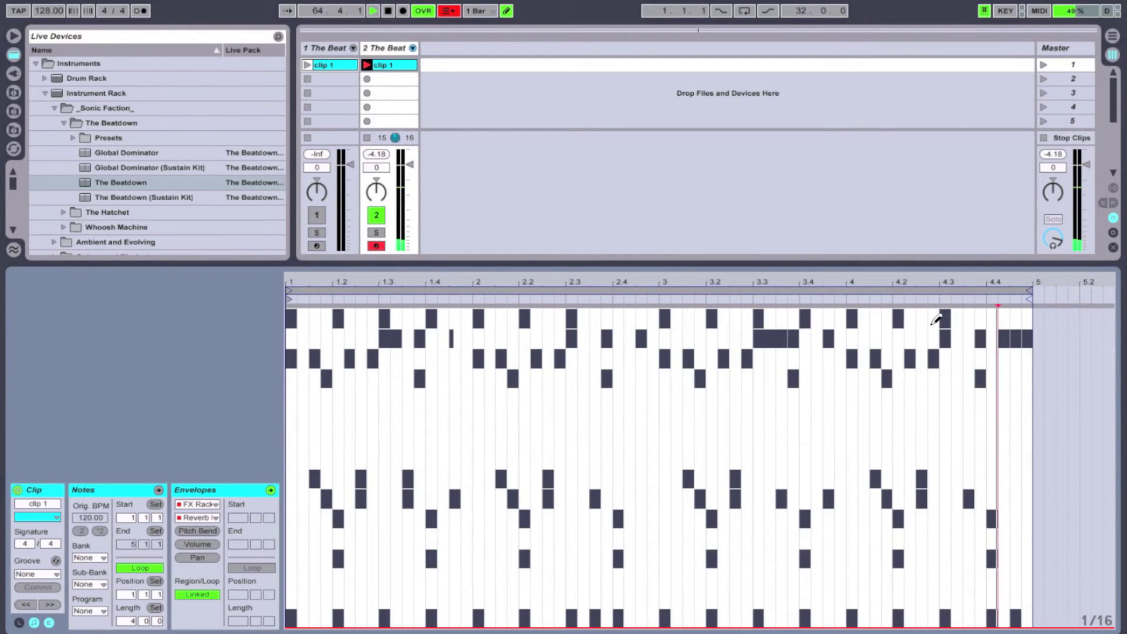
mouse_move(936, 318)
mouse_down()
mouse_move(939, 272)
mouse_move(1034, 265)
mouse_up()
key(b)
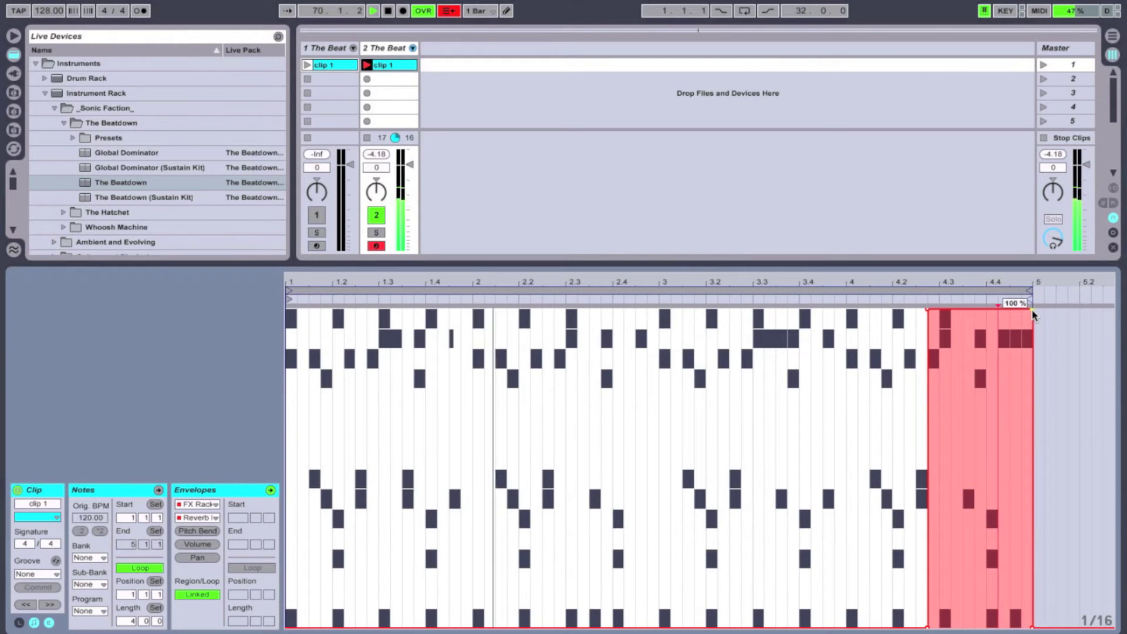
drag(1032, 309, 1027, 309)
key(shift+Tab)
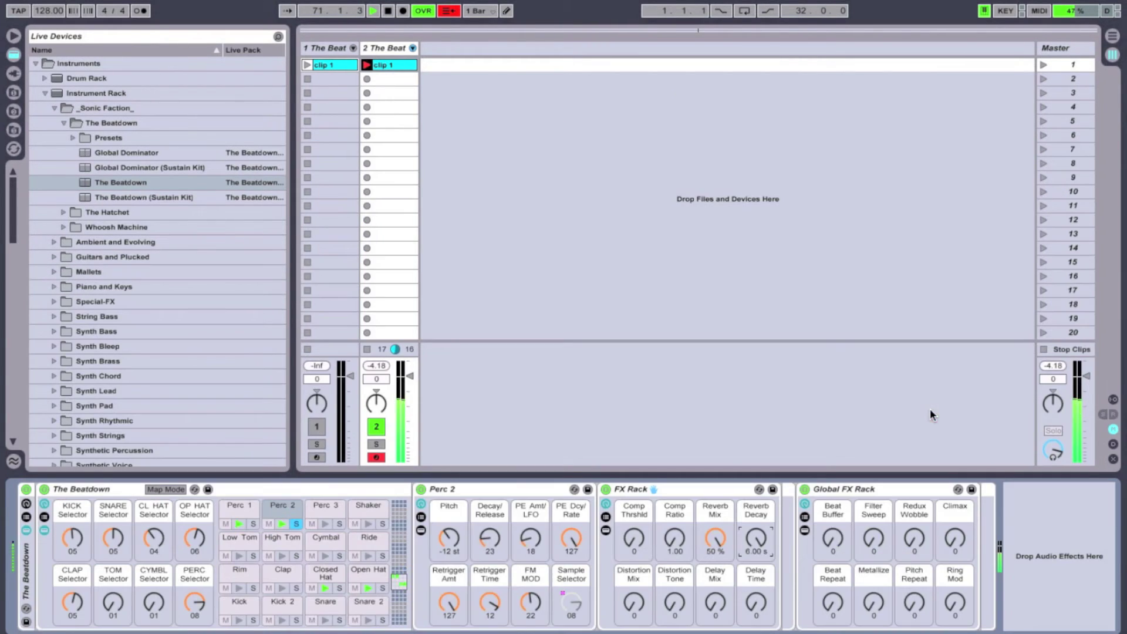
- Solo the Perc 3 pad and set its Pitch to +12 st, Decay/Release to 34, PE Amt/LFO to 69 and PE Dcy/Rate to 100
click(322, 509)
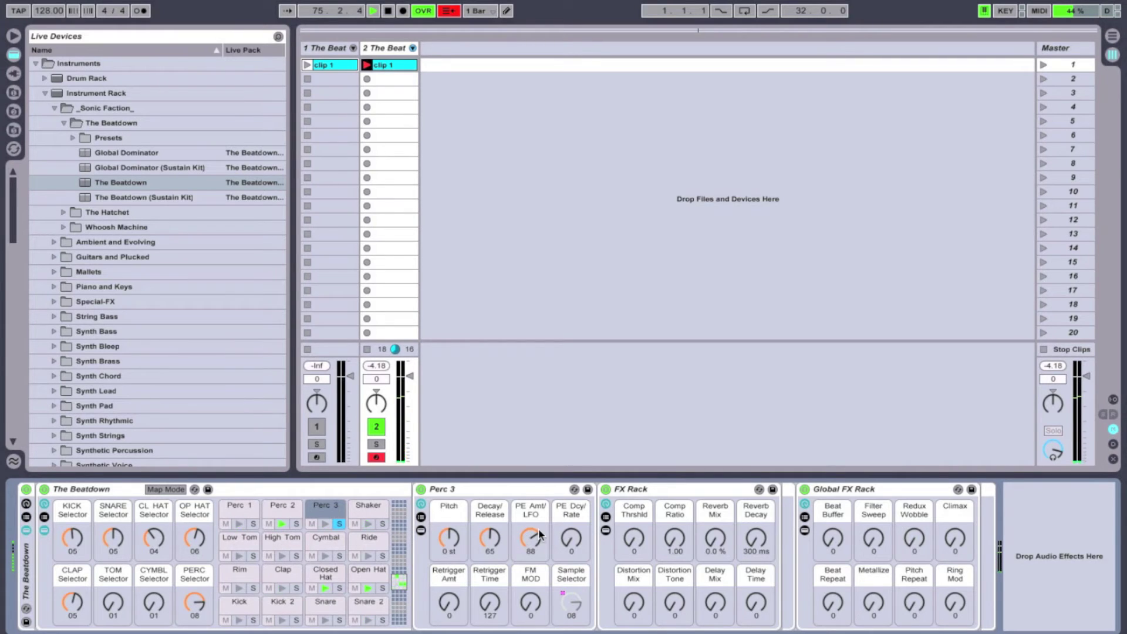
drag(534, 531, 571, 496)
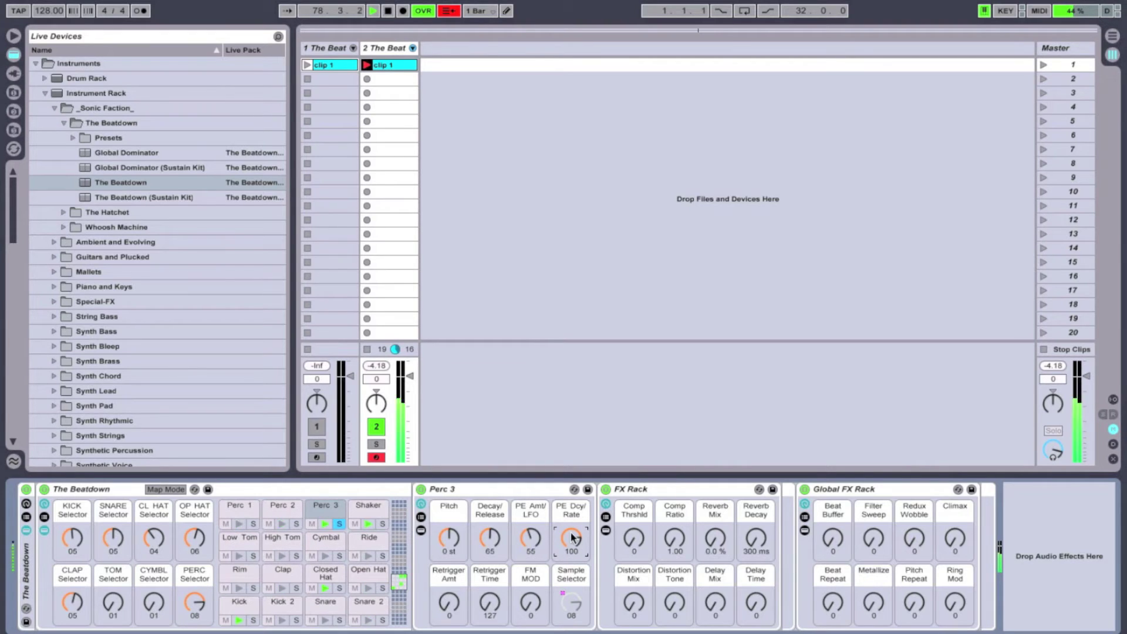
drag(530, 537, 490, 540)
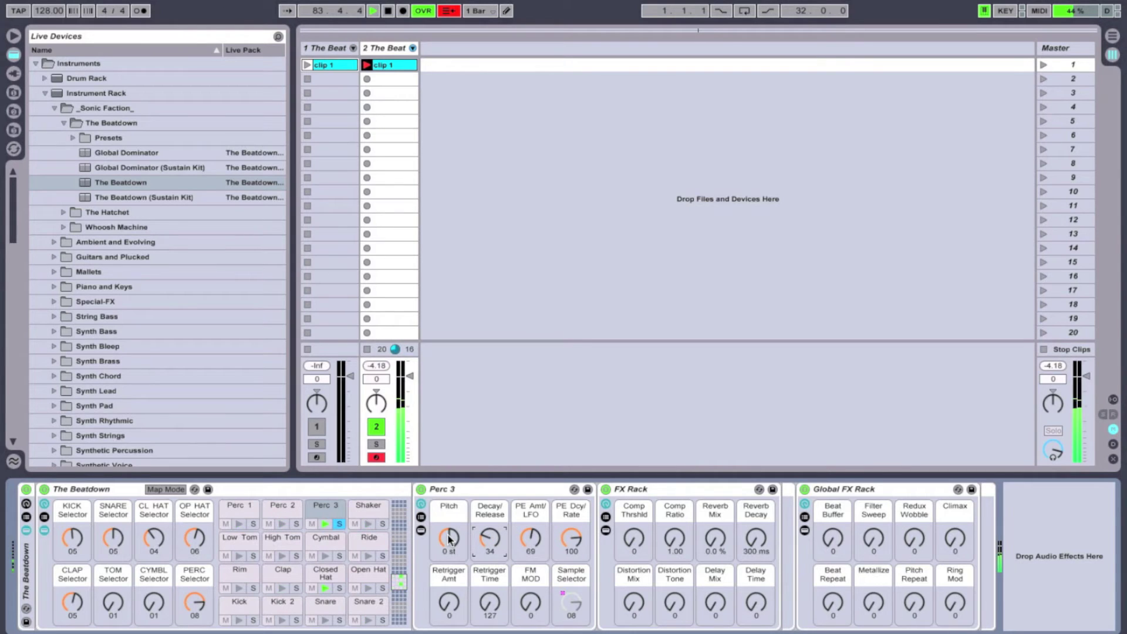
drag(449, 537, 449, 530)
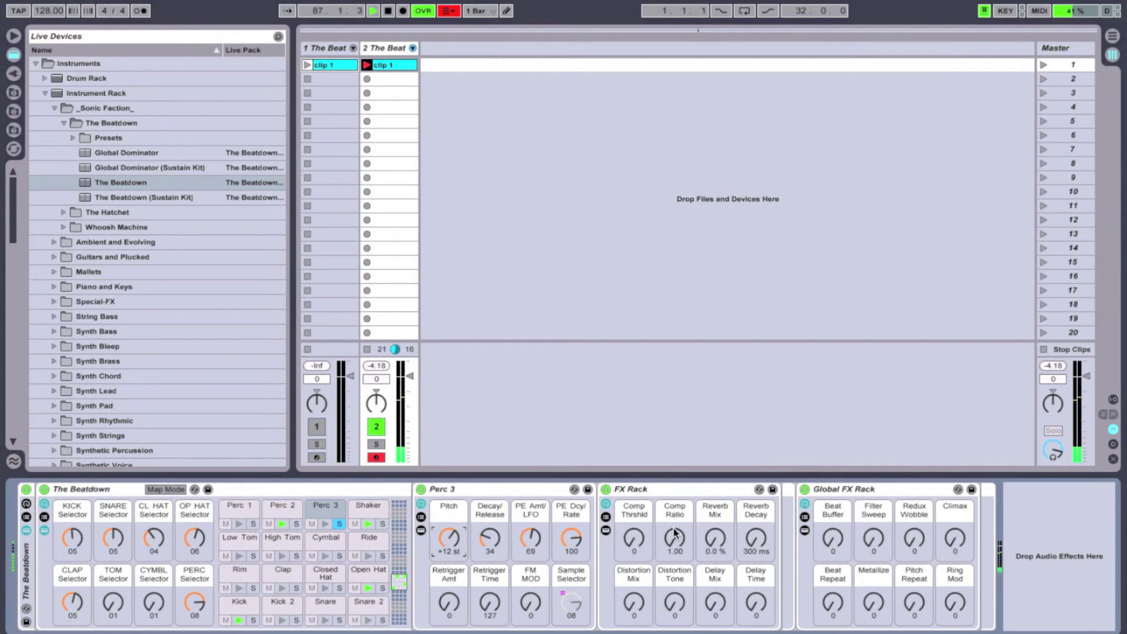
- Set Perc 3's Comp Thrshld to 97, Comp Ratio to 3.53, Reverb Mix to 32 %, Reverb Decay to 1.60 s and FM MOD to 39
drag(674, 537, 633, 519)
drag(754, 543, 715, 528)
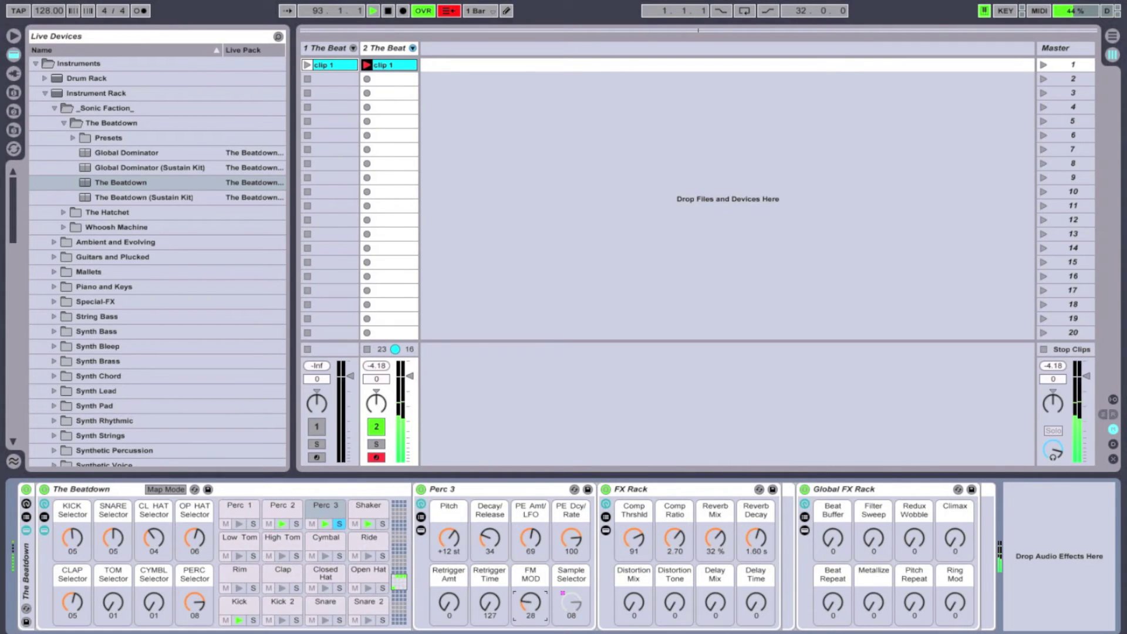
drag(530, 602, 530, 603)
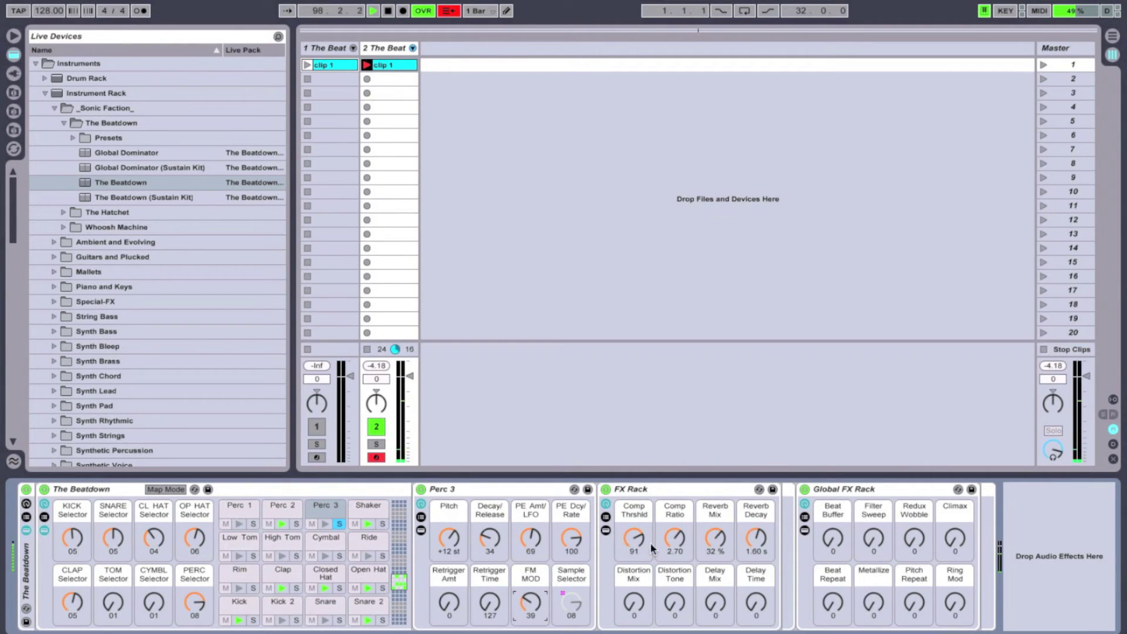
drag(634, 537, 677, 537)
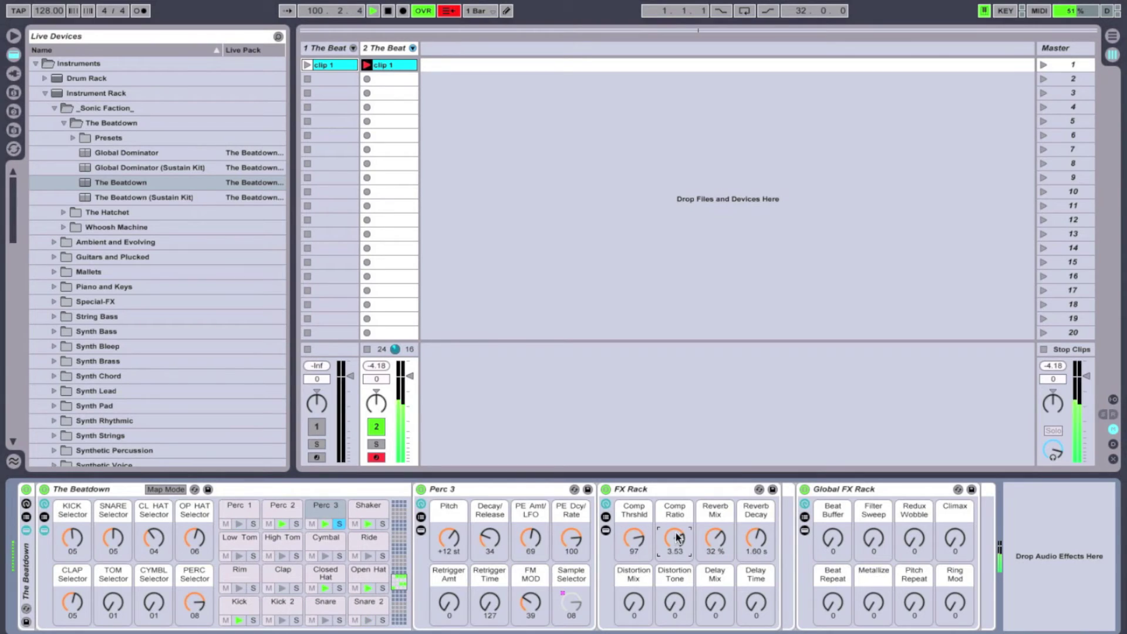
- Unsolo the Perc 3 pad, select the Perc 1 pad and show the clip's notes with the envelopes hidden
click(338, 525)
click(338, 524)
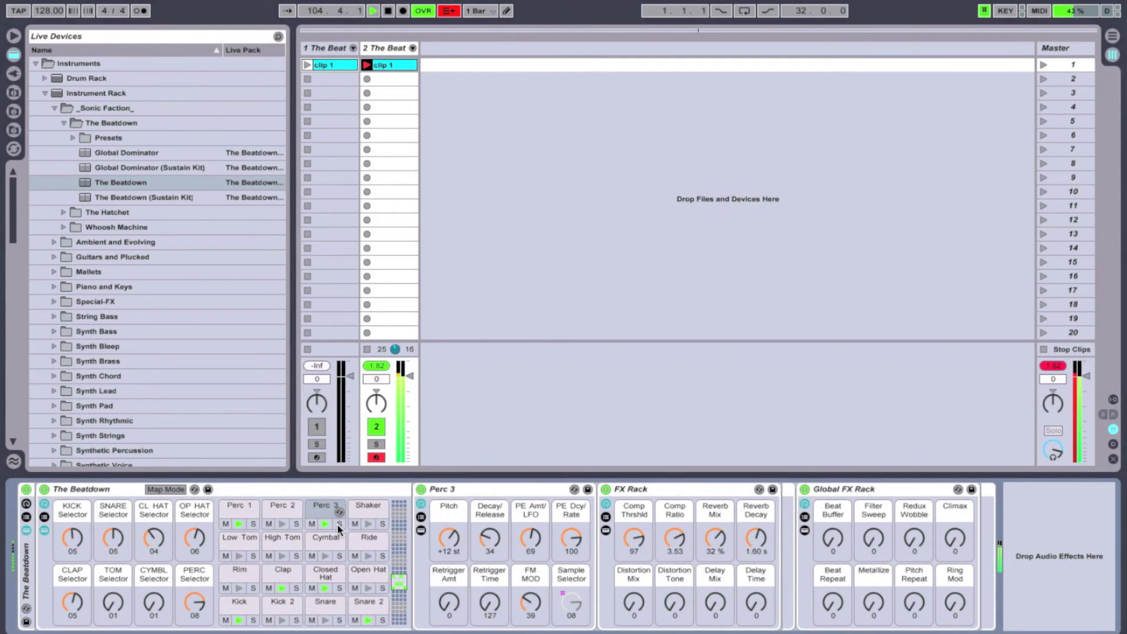
click(239, 509)
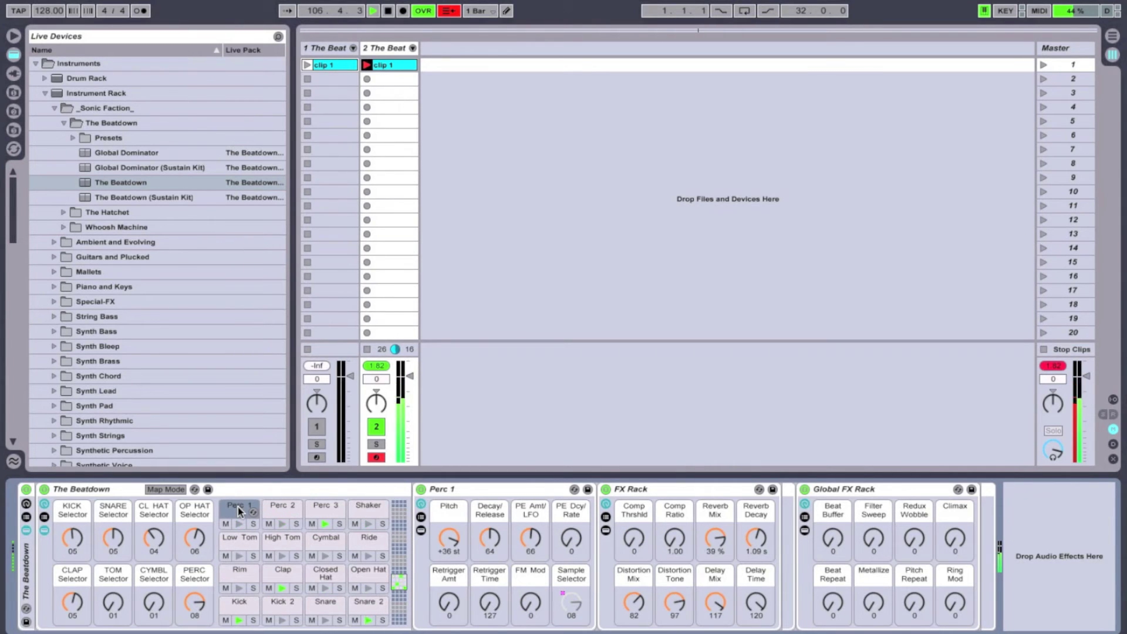
key(shift+Tab)
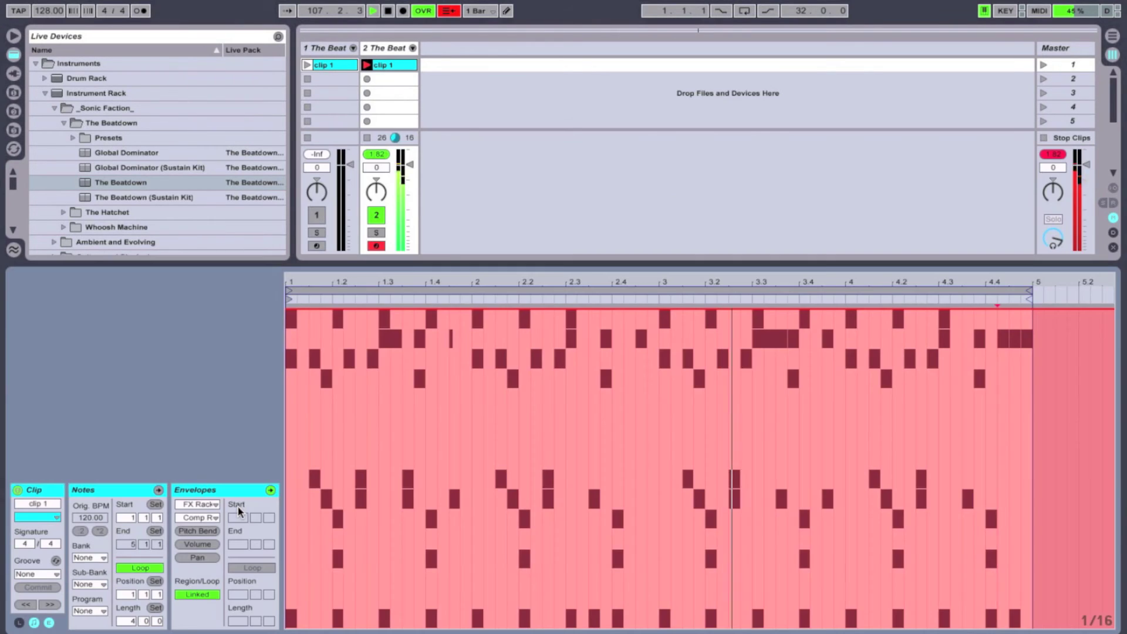
click(50, 624)
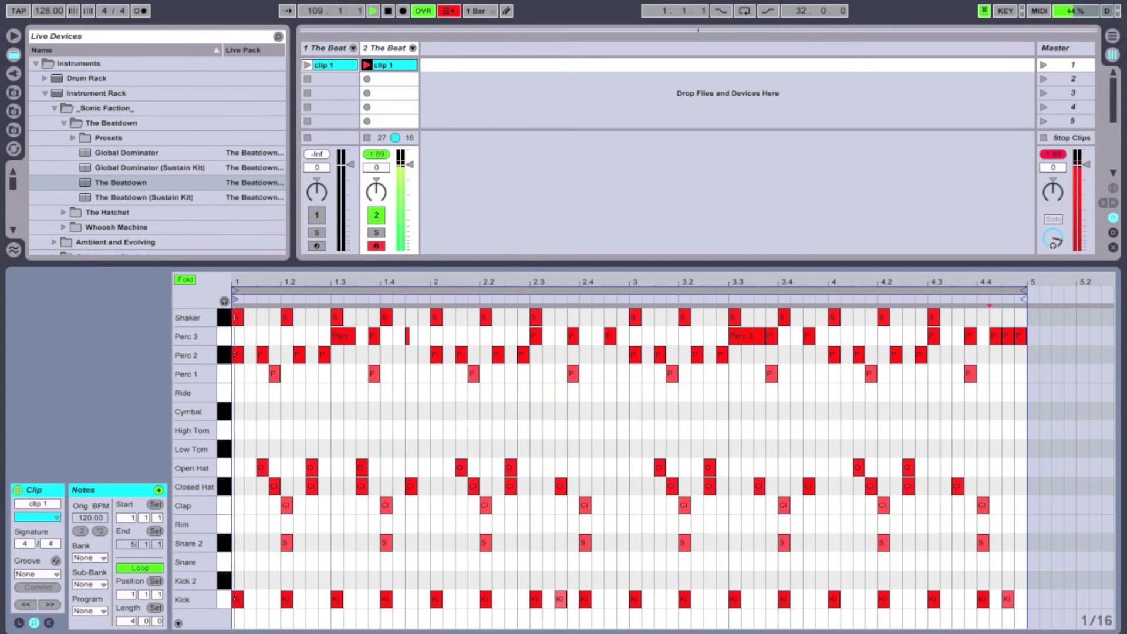
- Show the clip's note velocities and try lowering the velocity of all Perc 1 notes to about 50
click(178, 623)
click(227, 362)
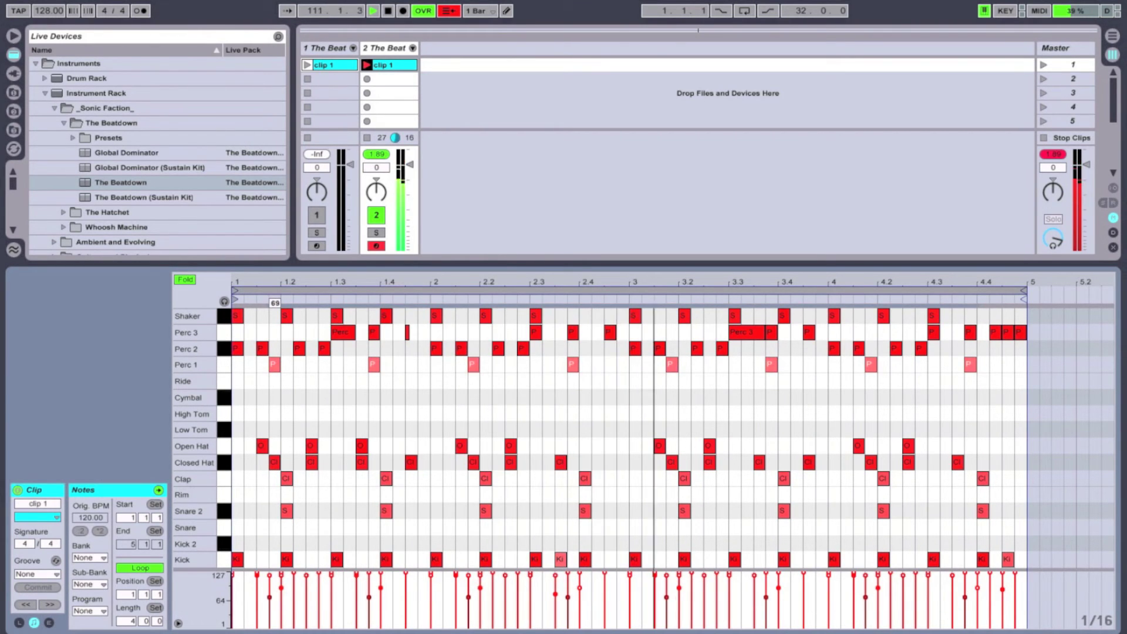
drag(269, 587, 269, 605)
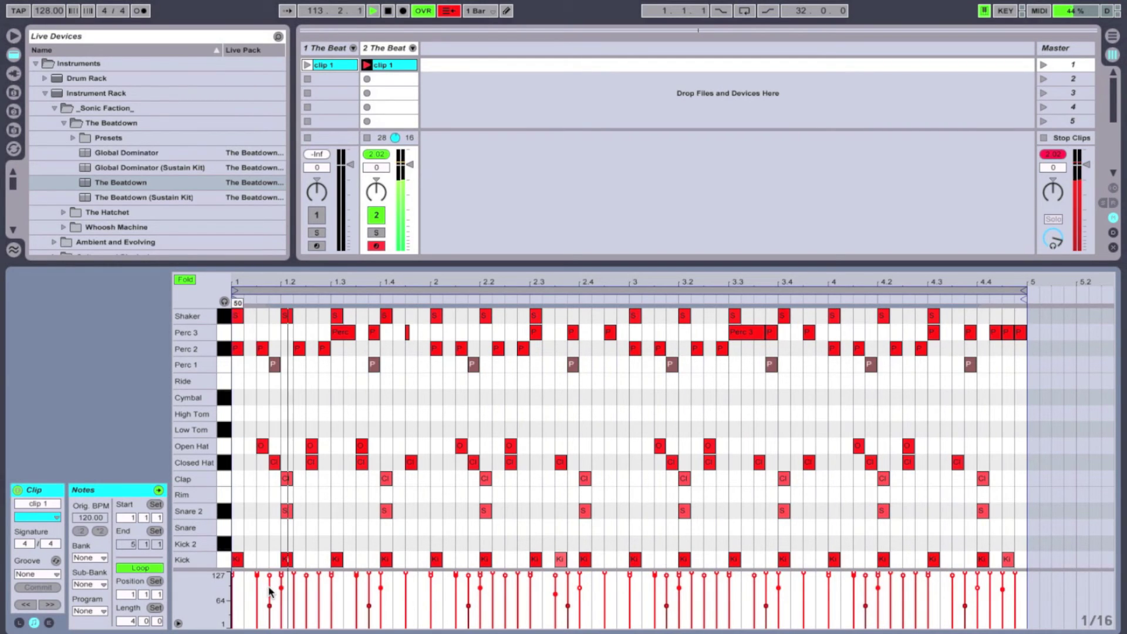
key(super+z)
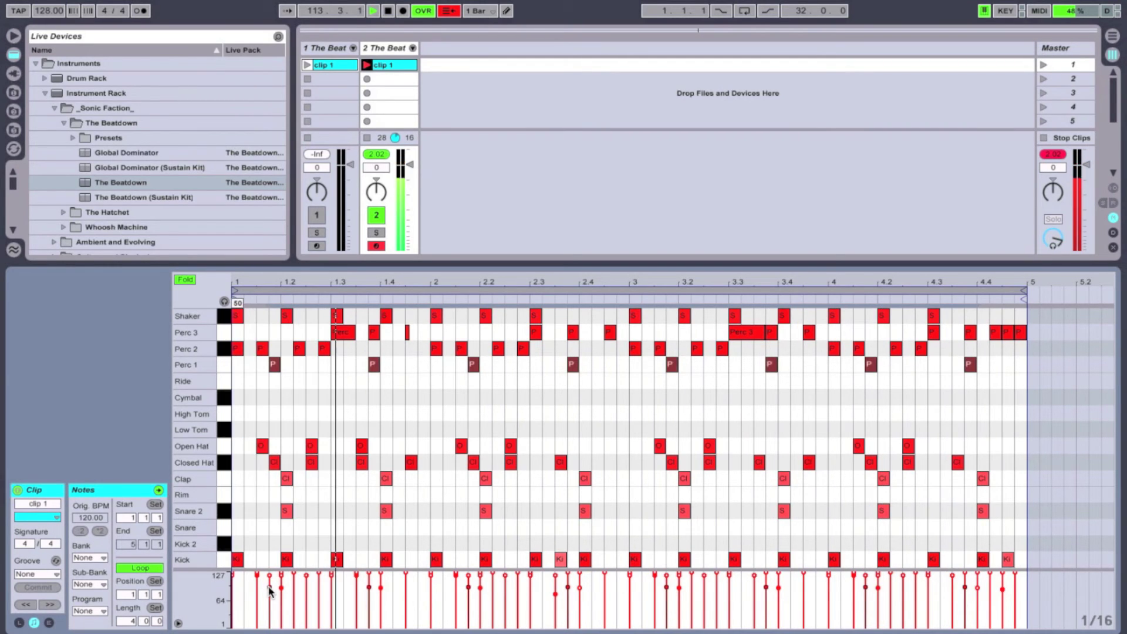
- Lower the velocity of all Perc 2 notes to about 111 and return to the track's devices
click(226, 351)
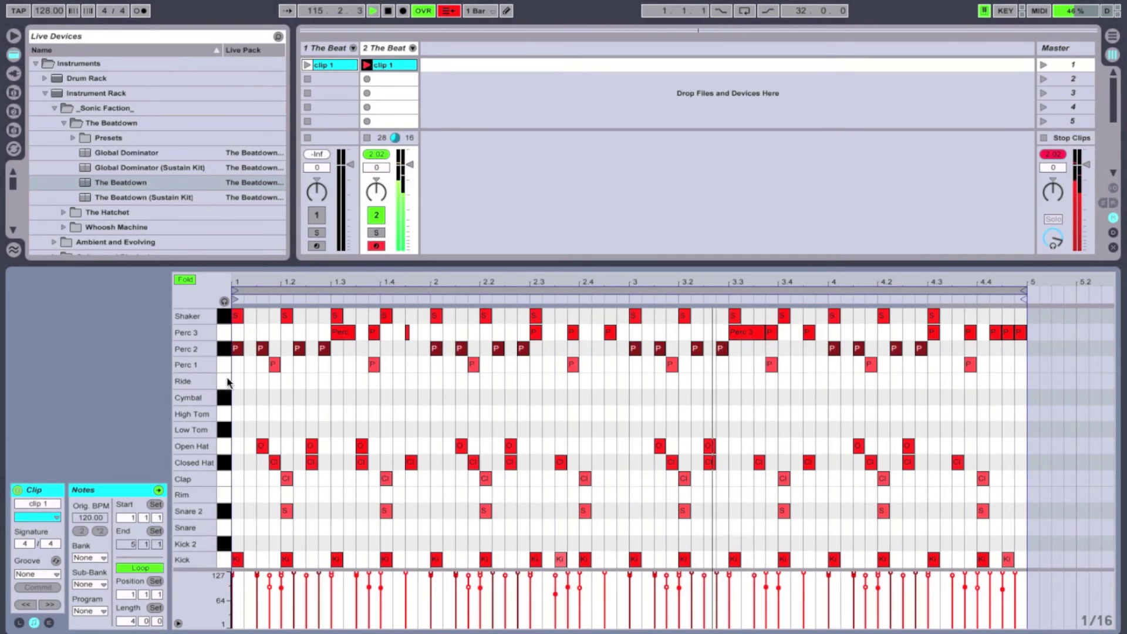
drag(257, 575, 242, 599)
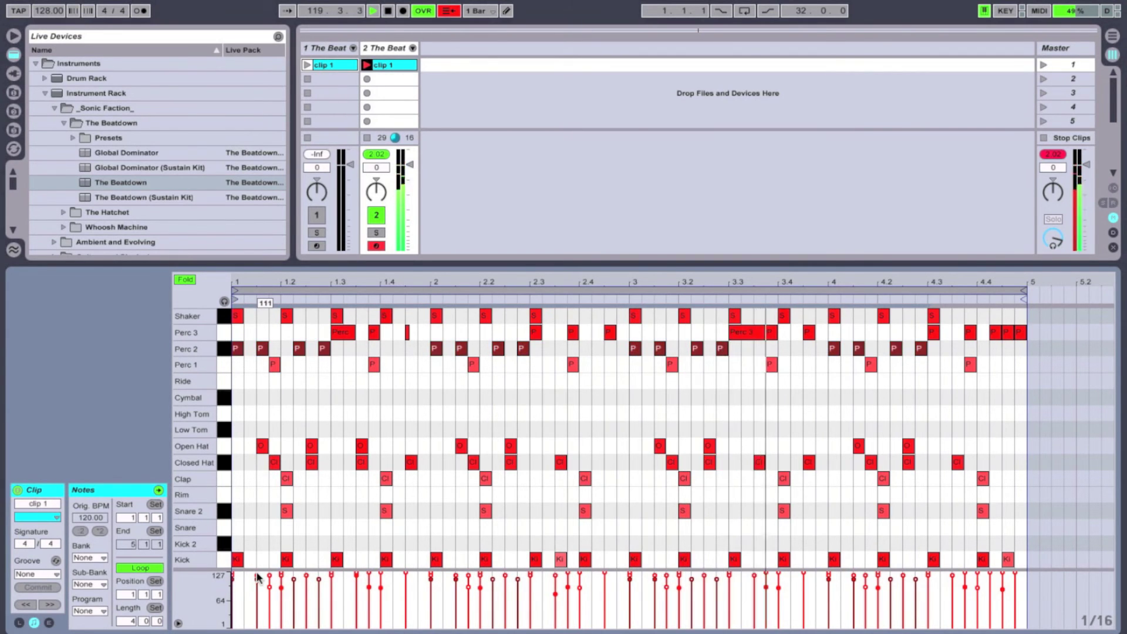
key(shift+Tab)
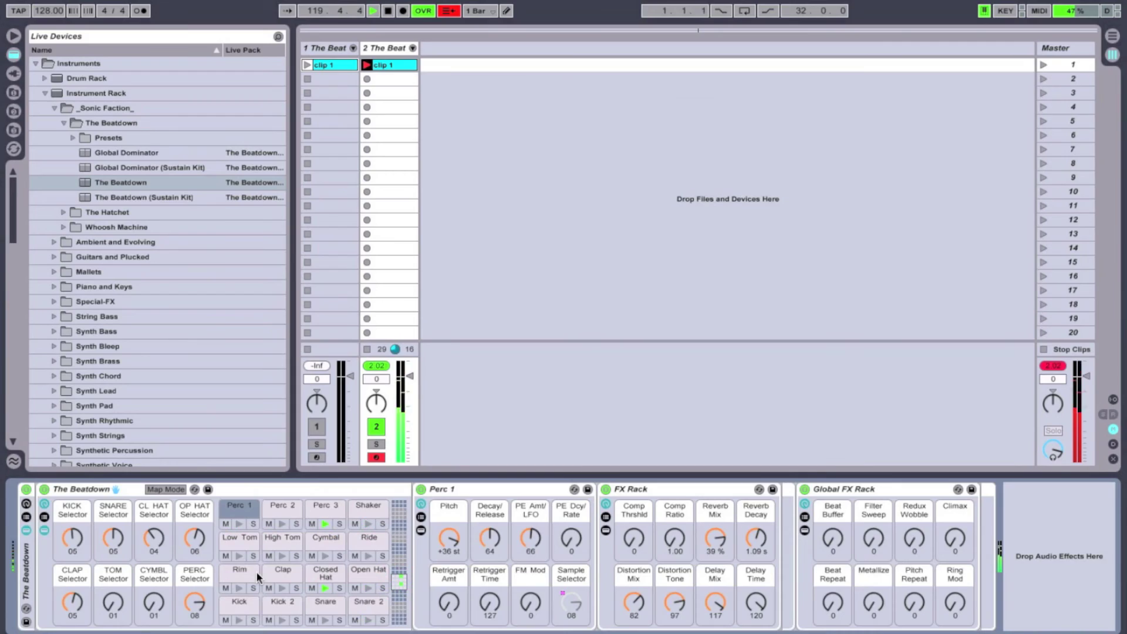
- Select the Perc 3 pad and set its PE Dcy/Rate to 99
click(339, 505)
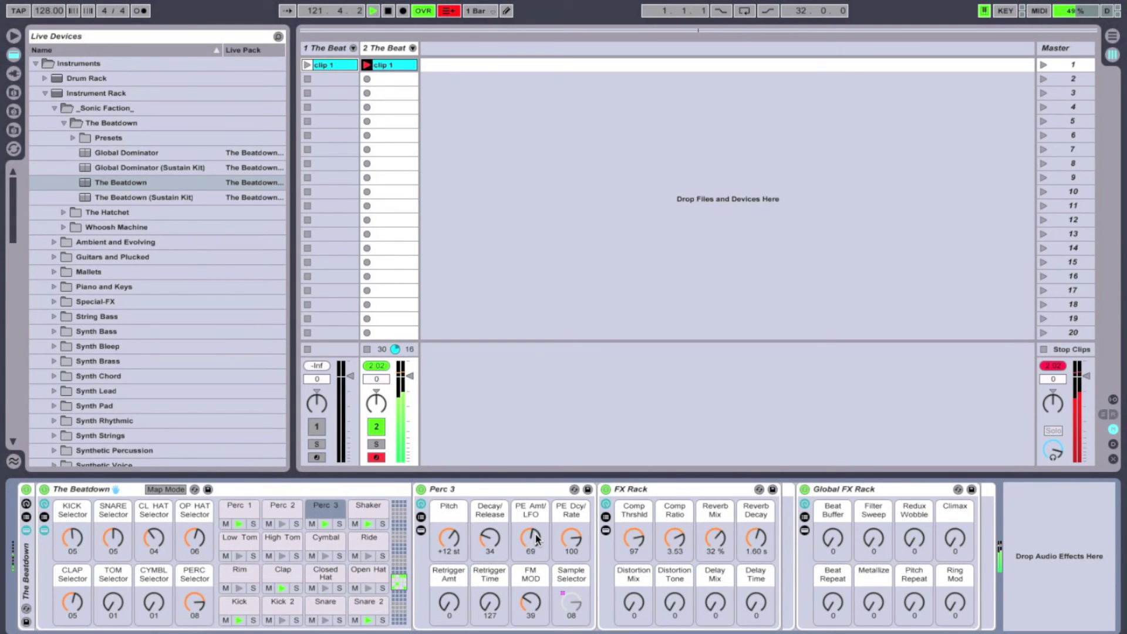
drag(578, 534, 579, 532)
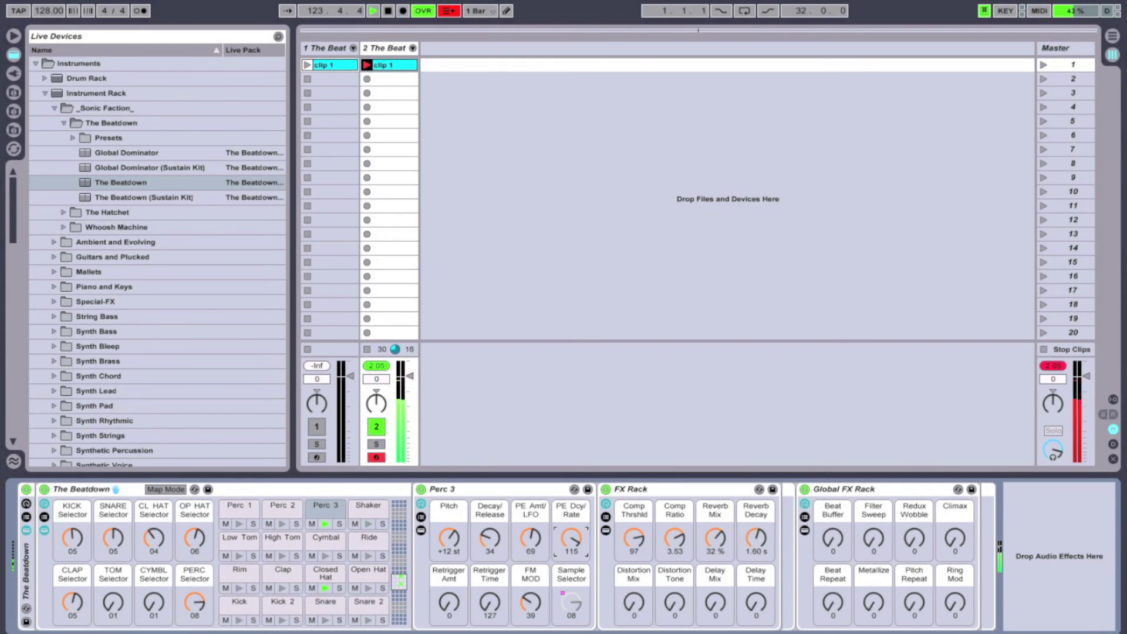
mouse_move(571, 537)
mouse_down()
mouse_move(571, 584)
mouse_move(571, 540)
mouse_up()
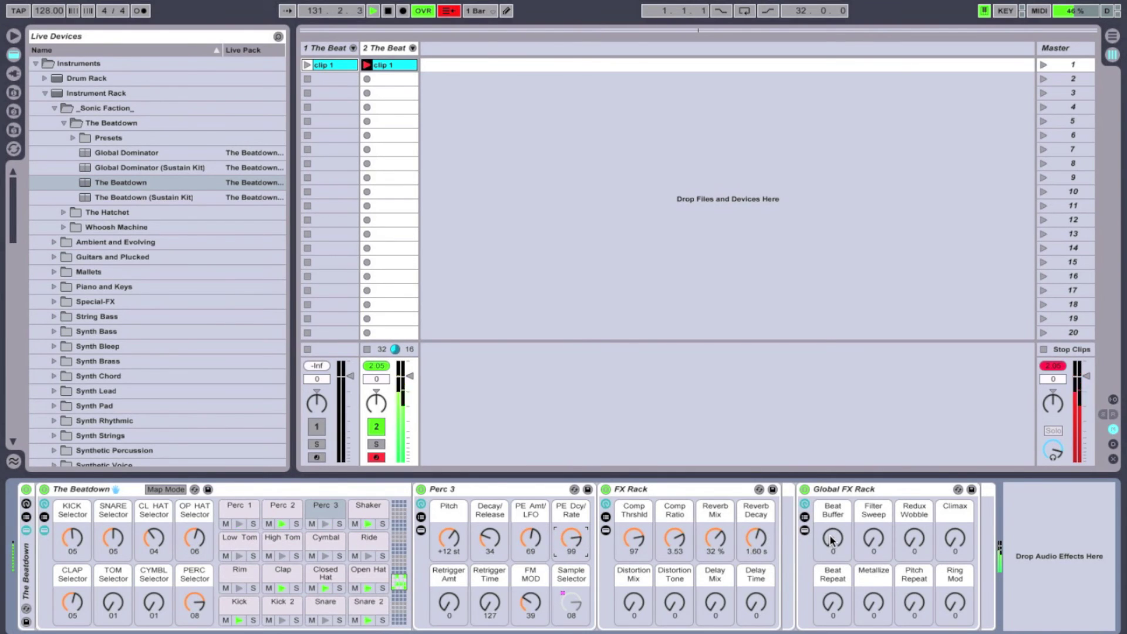
- Try out Beat Buffer, Redux Wobble, Pitch Repeat, Metallize, Ring Mod and Beat Repeat in the Global FX Rack, returning each to 0
mouse_move(829, 534)
mouse_down()
mouse_move(829, 509)
mouse_move(830, 540)
mouse_up()
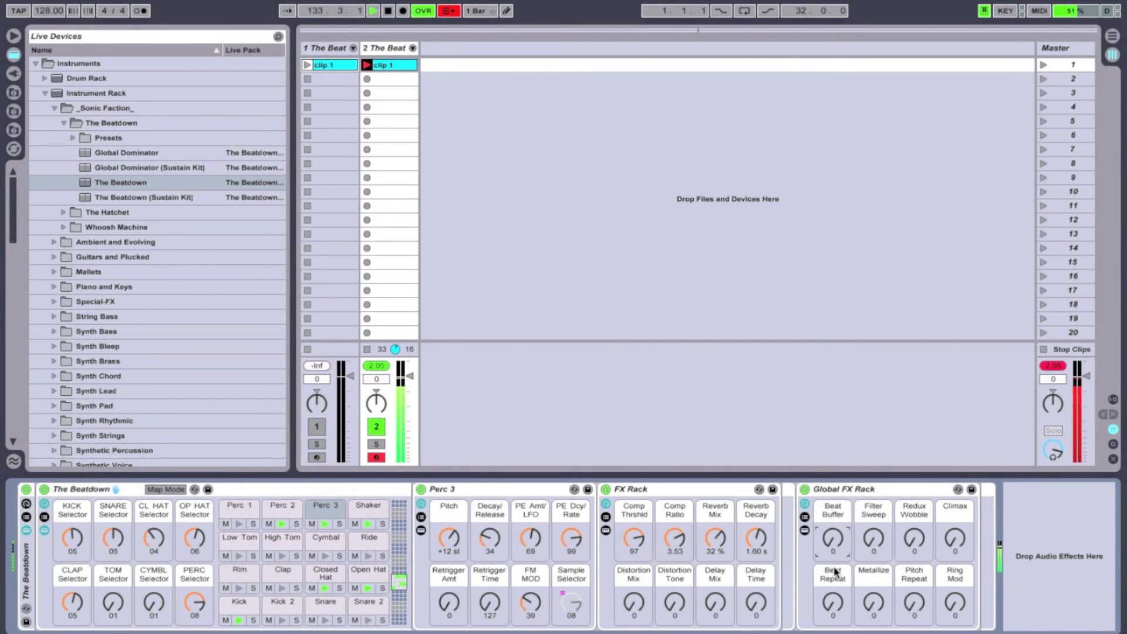
mouse_move(919, 537)
mouse_down()
mouse_move(919, 523)
mouse_move(913, 549)
mouse_up()
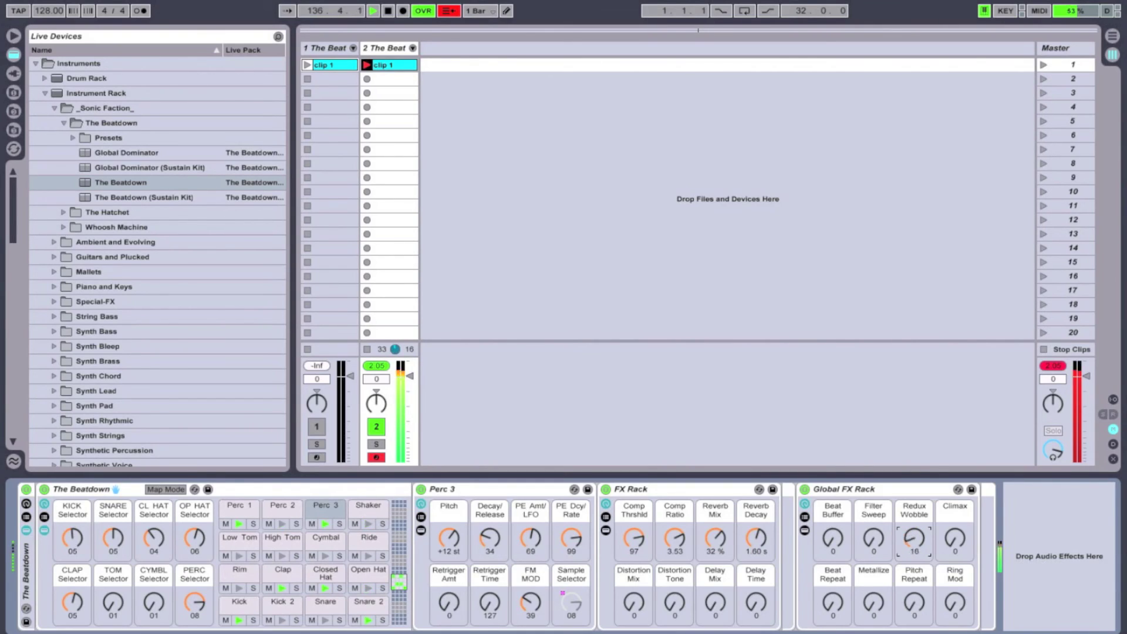
drag(912, 611, 912, 575)
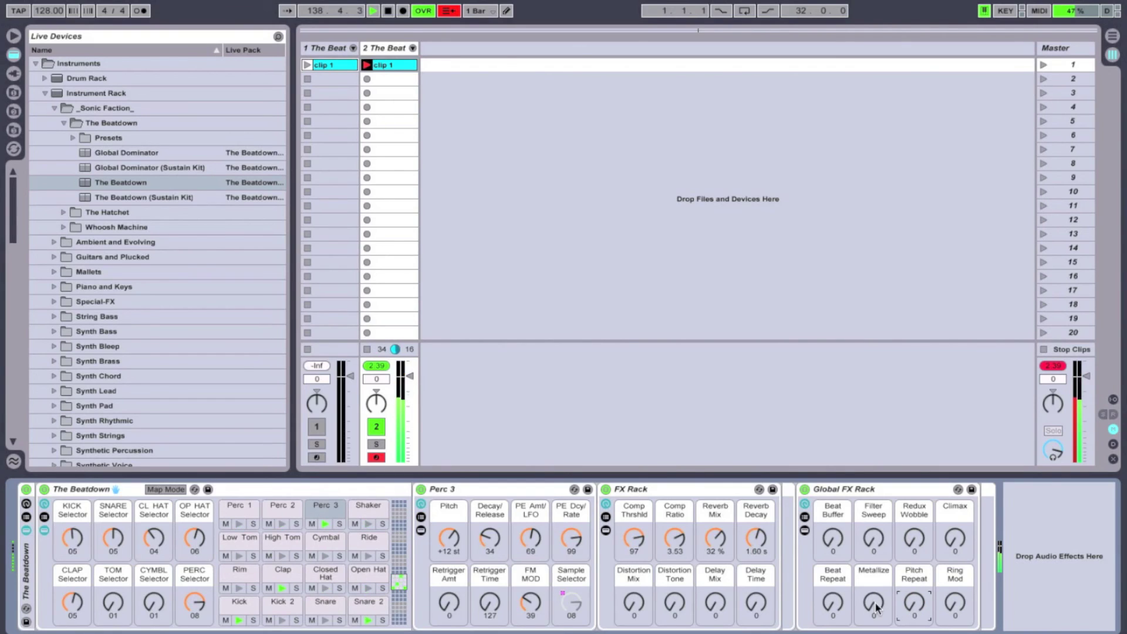
drag(874, 610, 874, 603)
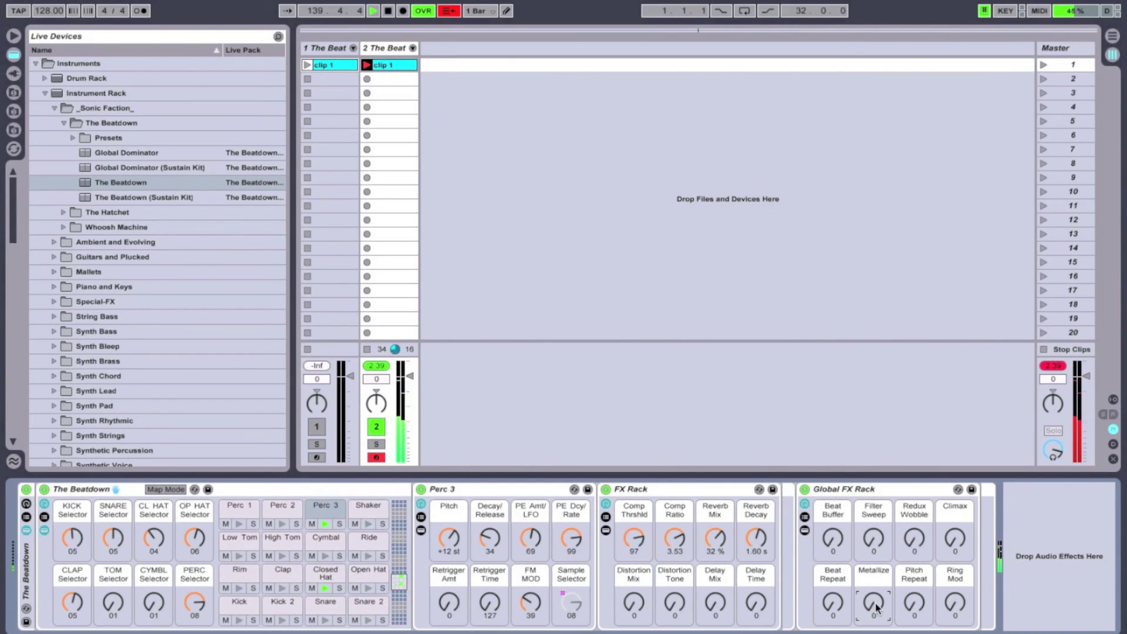
drag(954, 608, 955, 589)
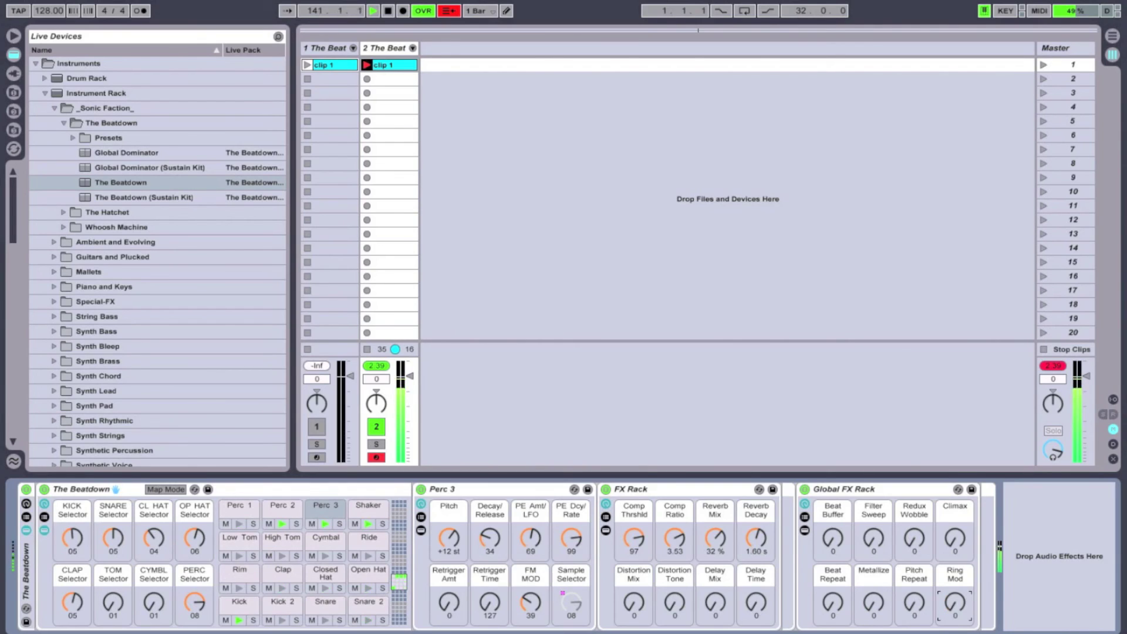
mouse_move(831, 606)
mouse_down()
mouse_move(830, 583)
mouse_move(831, 607)
mouse_up()
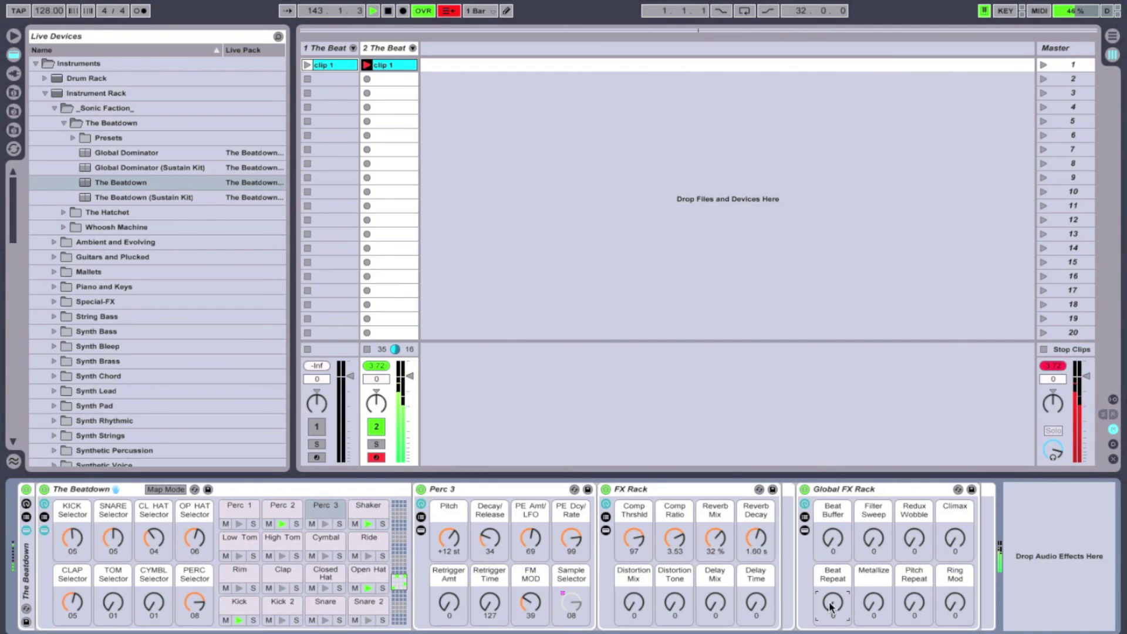
- Try Climax and Filter Sweep in the Global FX Rack at 127, then reset both to 0
drag(955, 538, 955, 538)
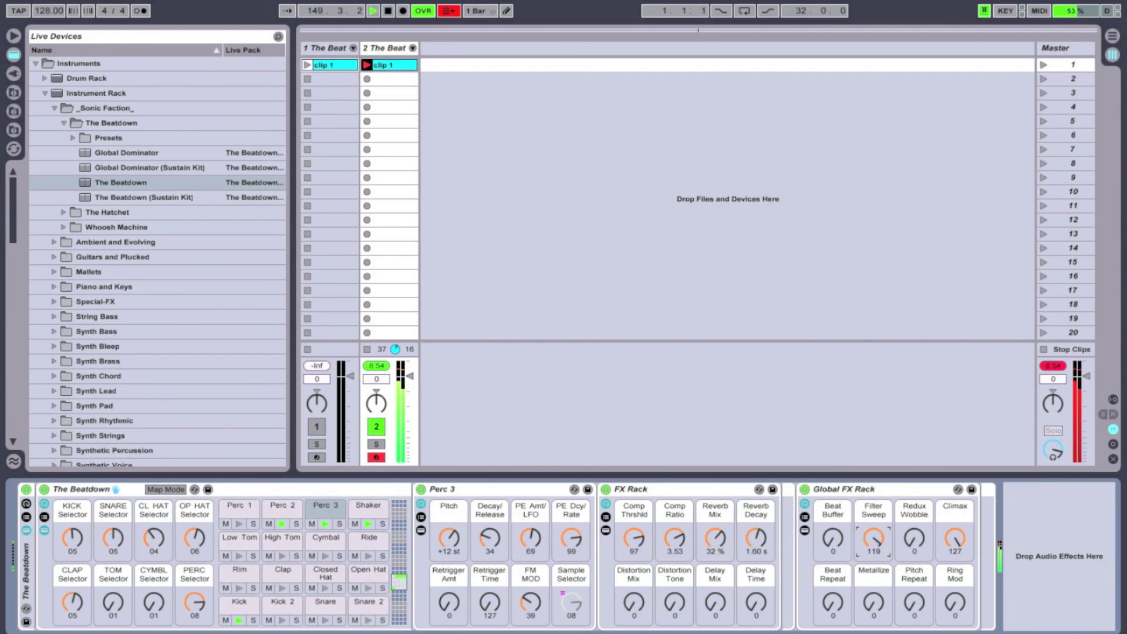
drag(955, 538, 954, 614)
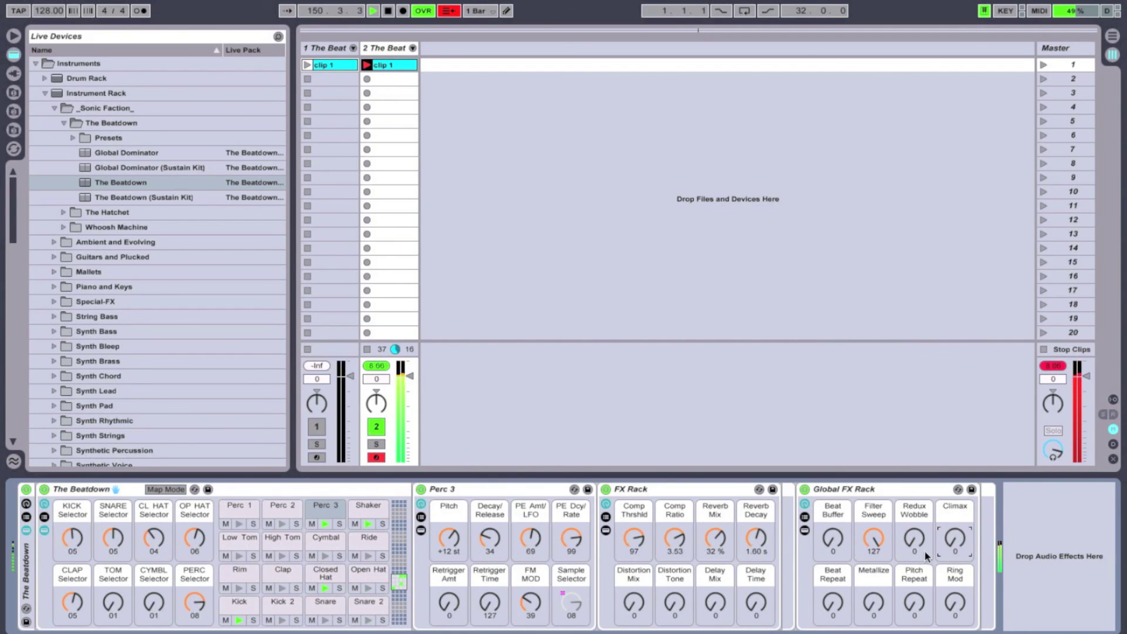
click(869, 533)
key(Delete)
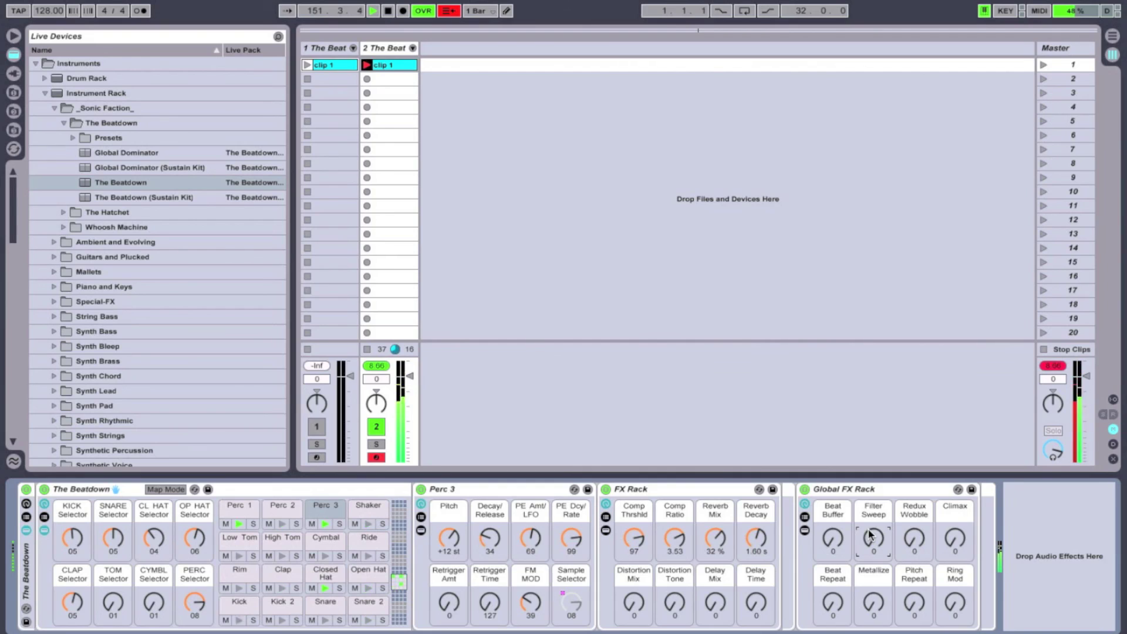